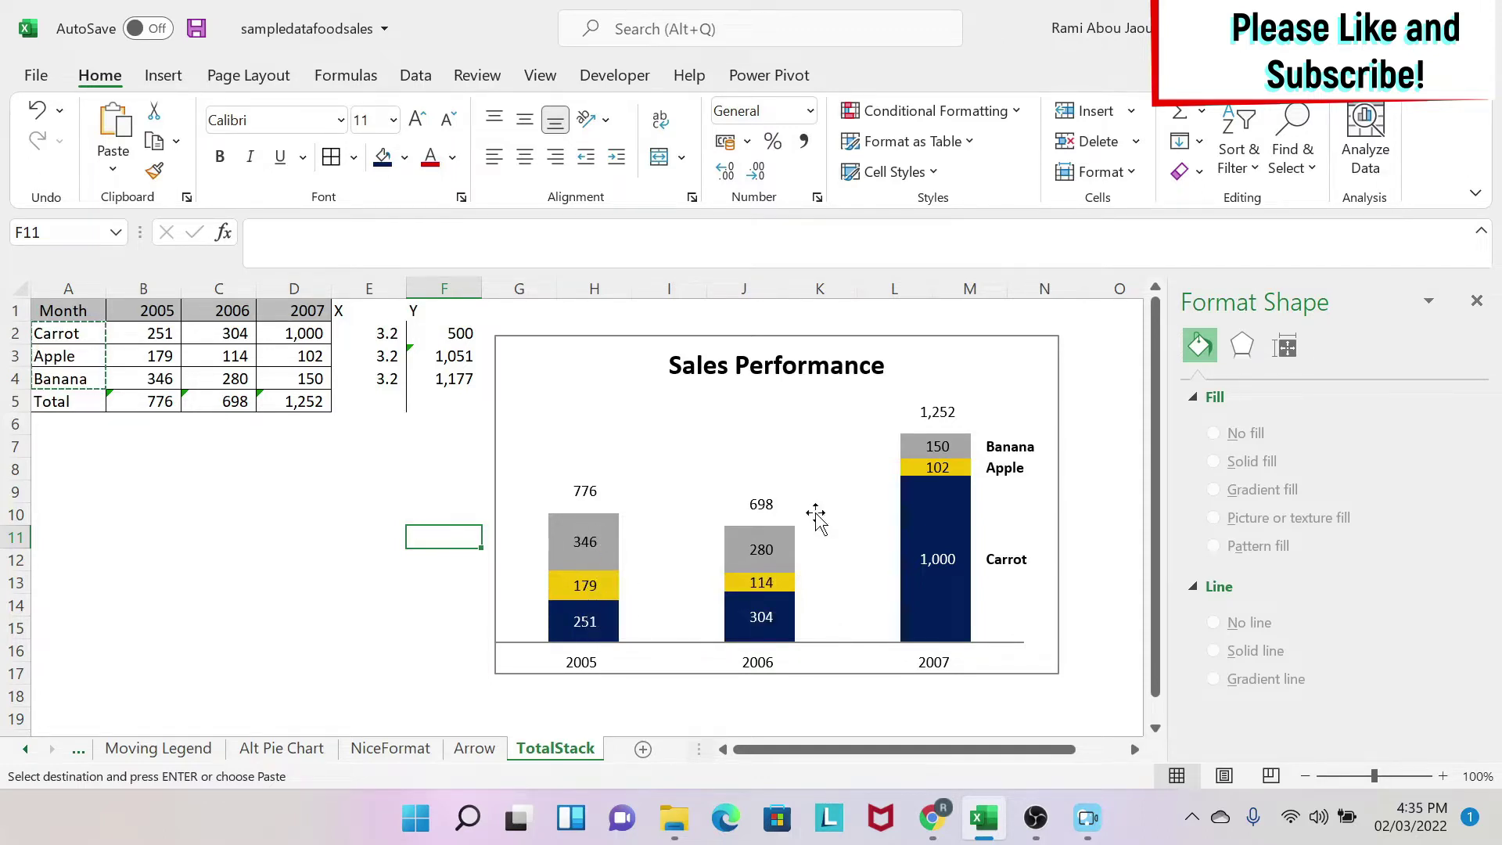
# Step: Get ready to copy the Carrot, Apple and Banana names from A2:A4
pyautogui.moveTo(931, 518)
# Step: Copy the fruit names from A2:A4 into A8:A10
pyautogui.moveTo(72, 334); pyautogui.dragTo(63, 379)
pyautogui.hotkey('ctrl', 'c')
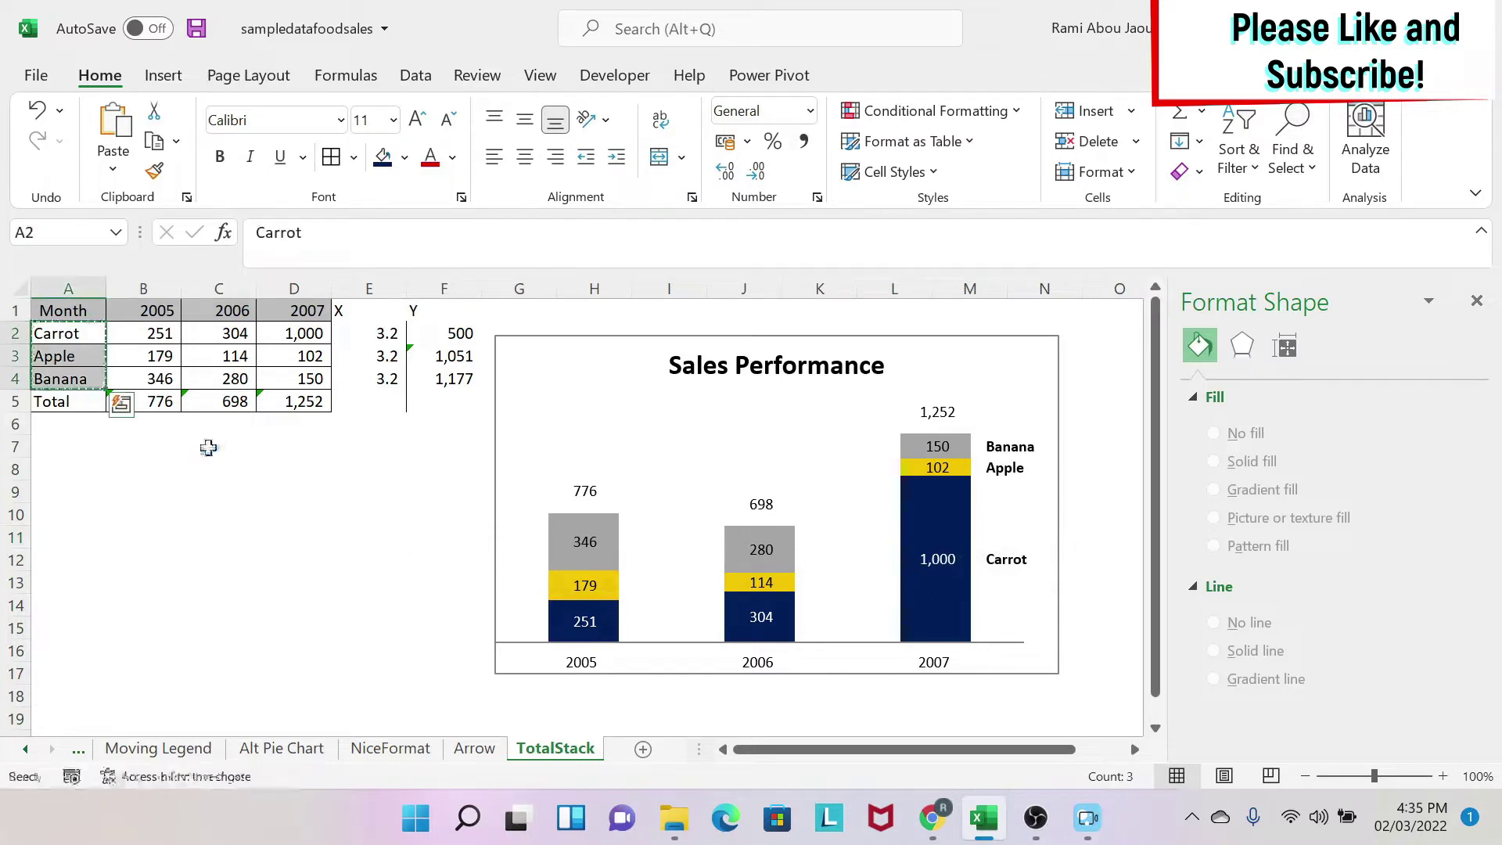
pyautogui.click(60, 468)
pyautogui.hotkey('ctrl', 'v')
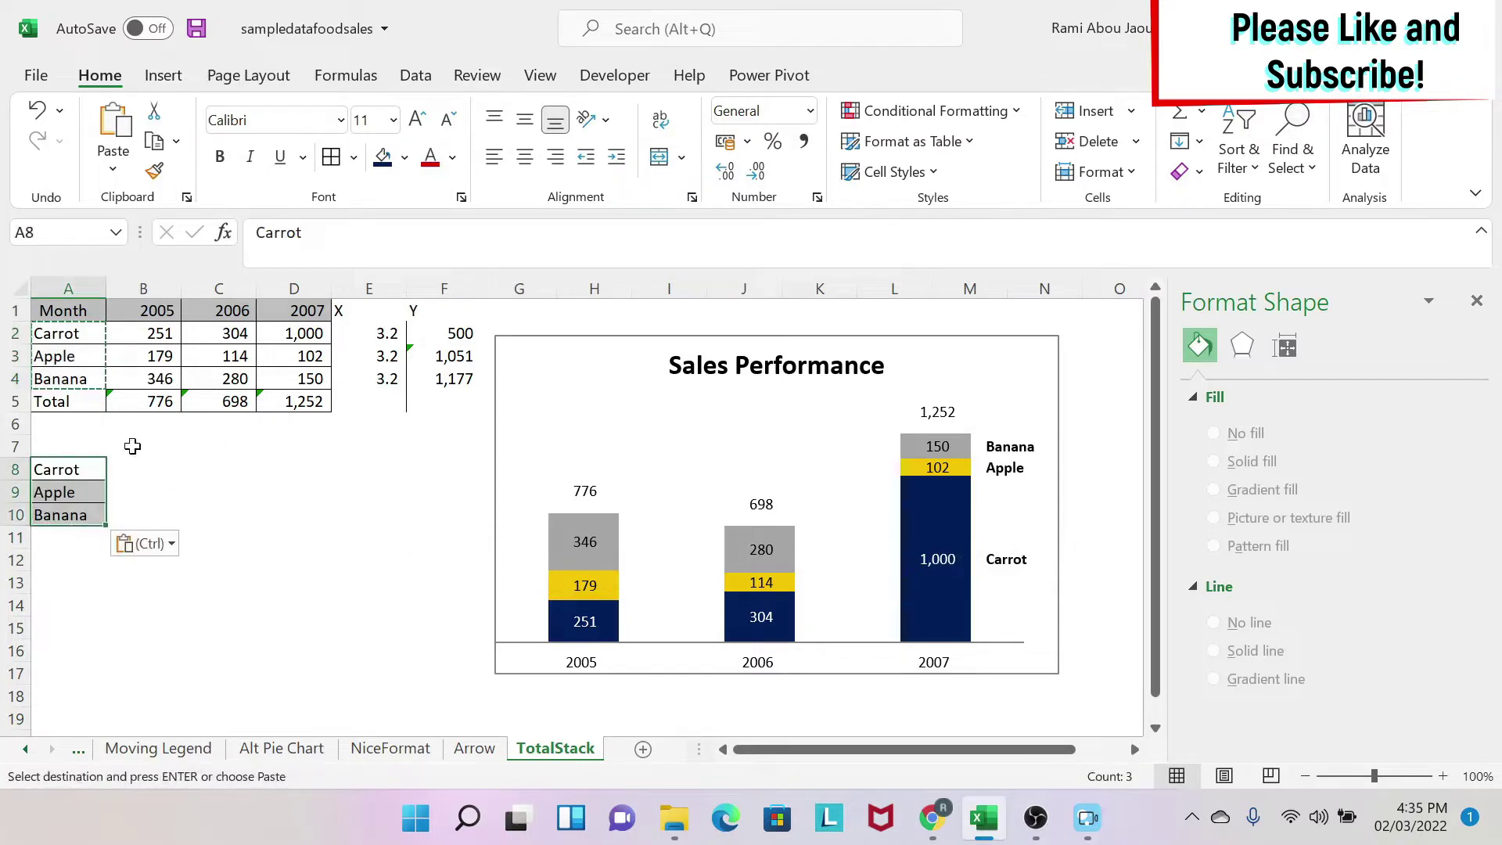
# Step: Enter the share formula =B2/B$5 in B8
pyautogui.click(143, 469)
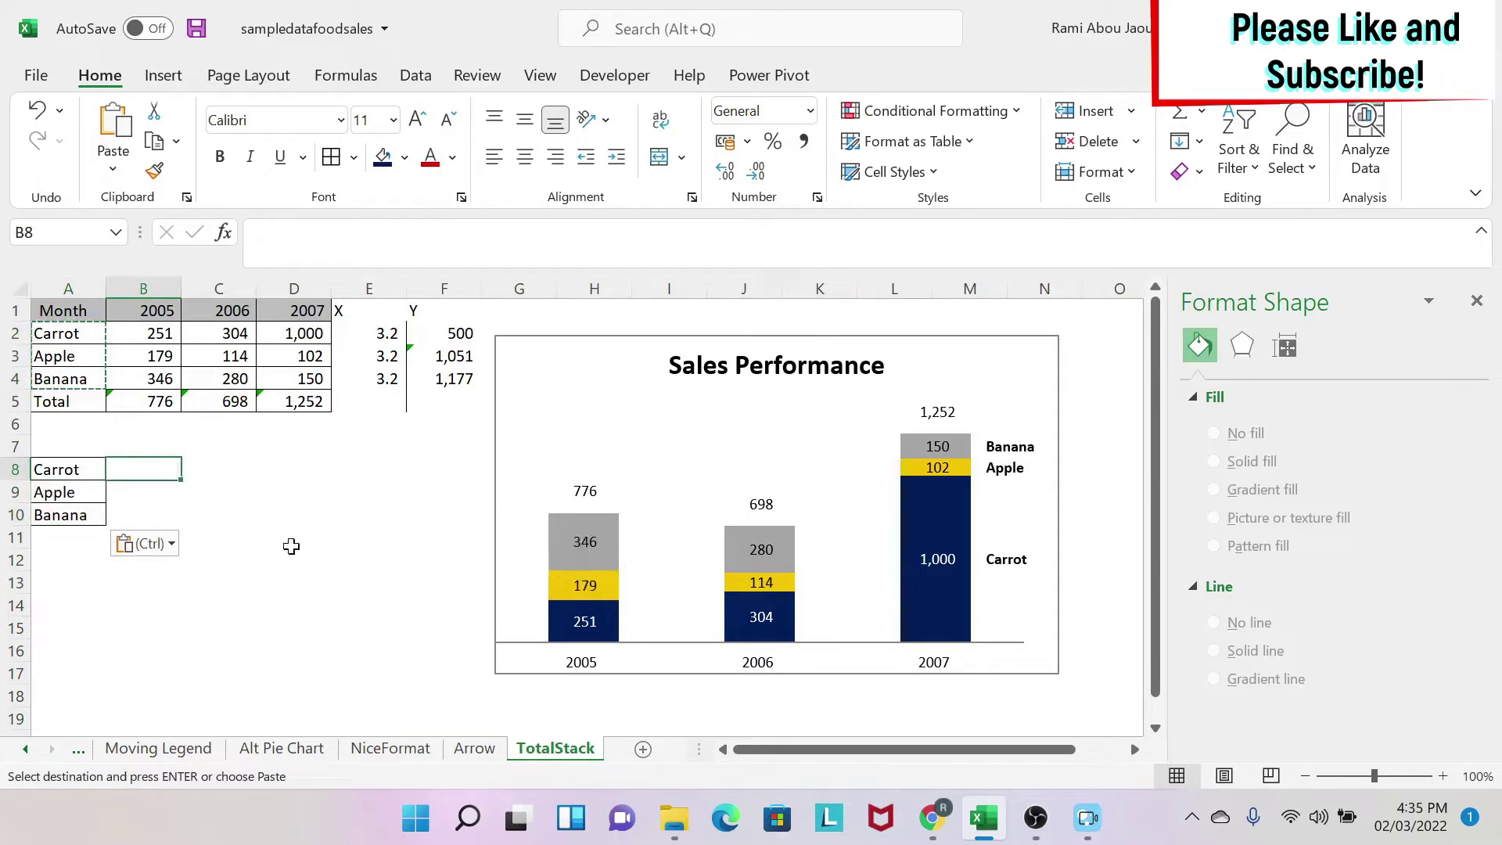
pyautogui.write('=')
pyautogui.press('Up')
pyautogui.press('Up')
pyautogui.press('Up')
pyautogui.press('Up')
pyautogui.press('Up')
pyautogui.press('Up')
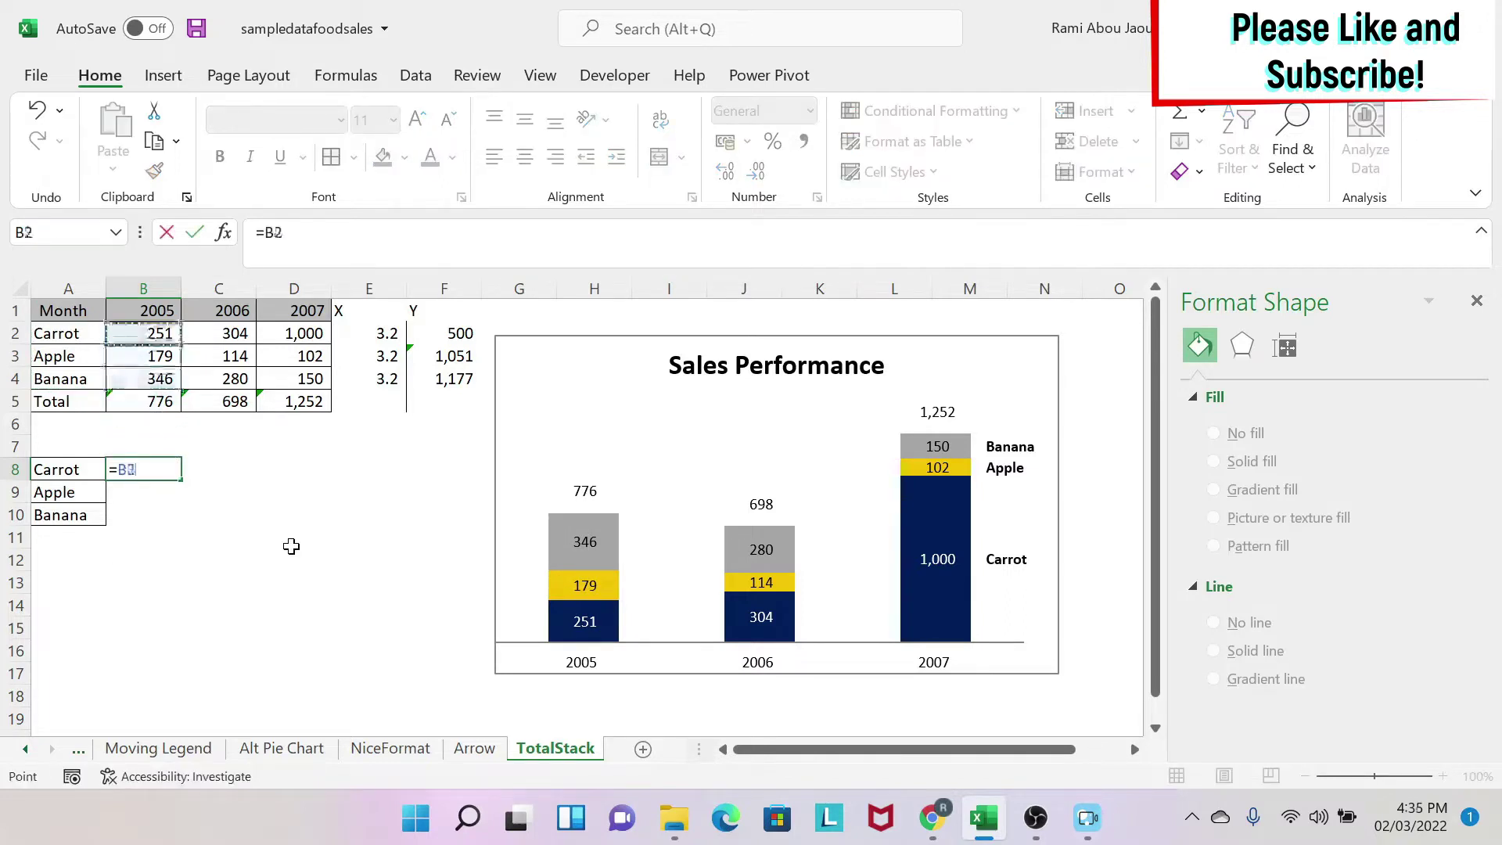
pyautogui.write('/')
pyautogui.press('Up')
pyautogui.press('Up')
pyautogui.press('Up')
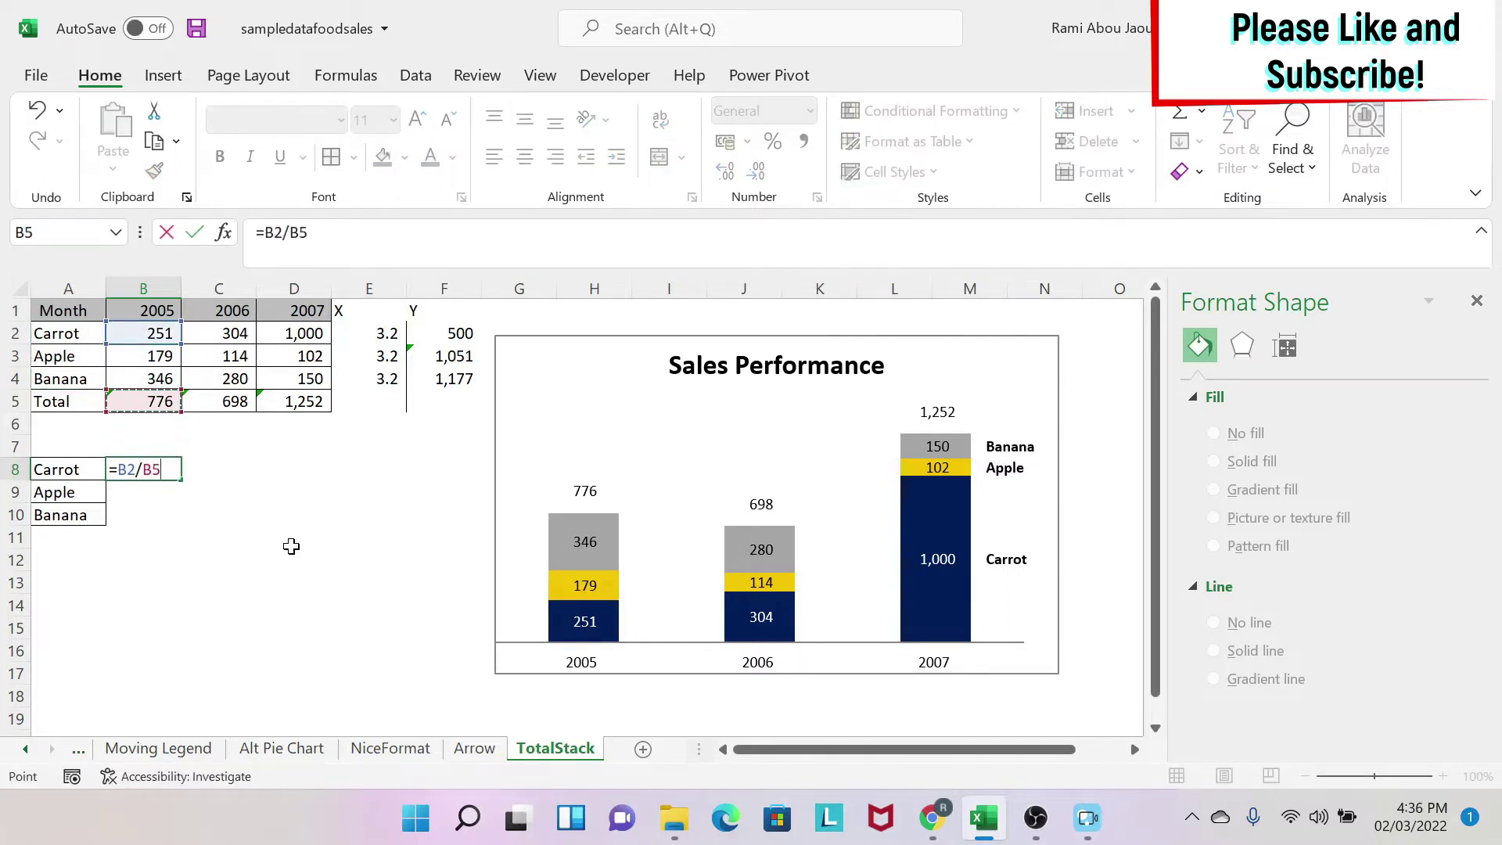
pyautogui.click(312, 228)
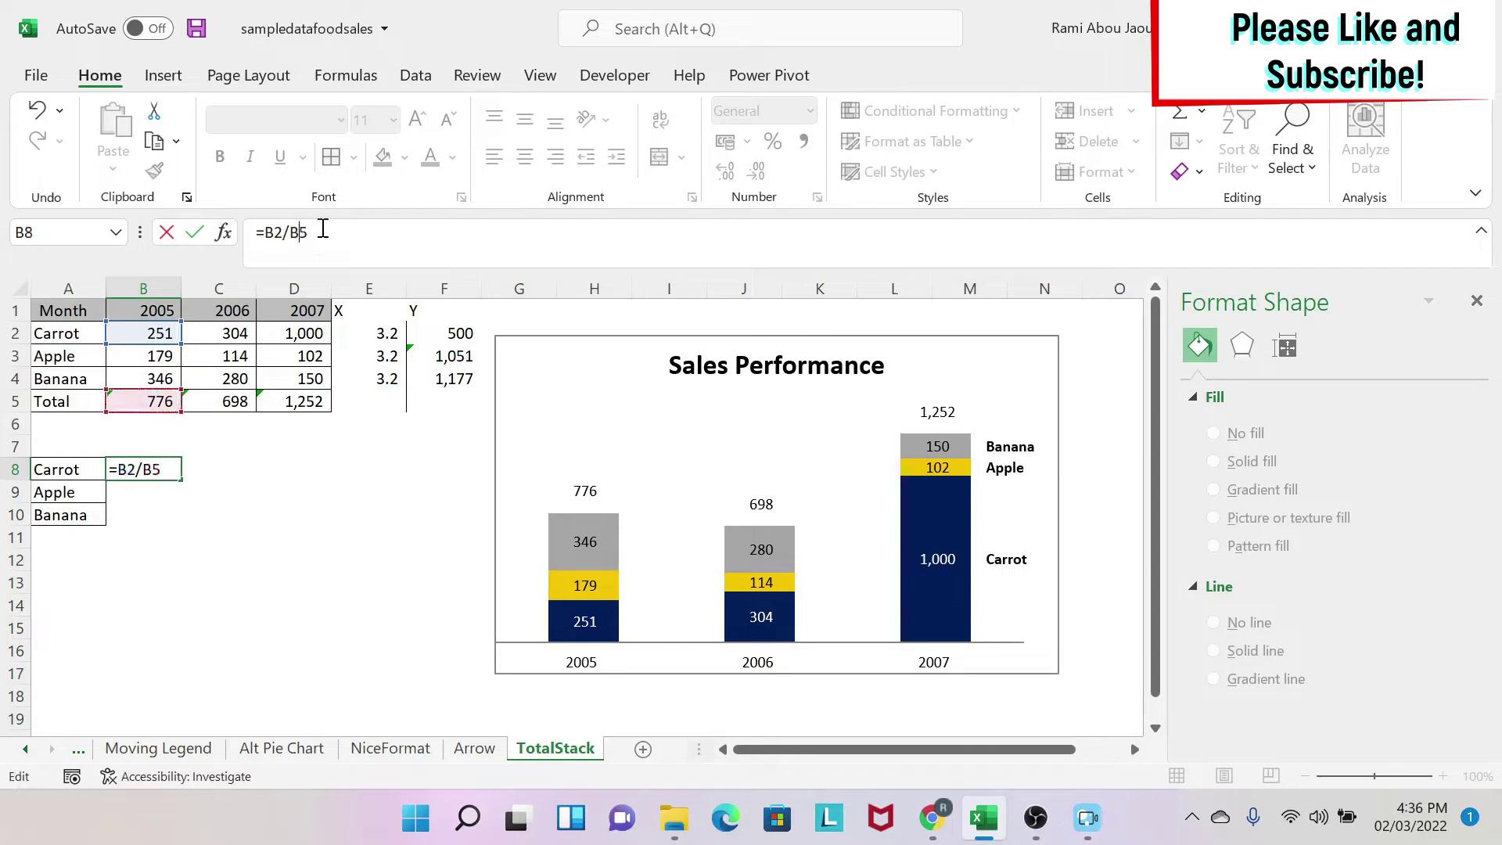
pyautogui.write('$')
pyautogui.press('Return')
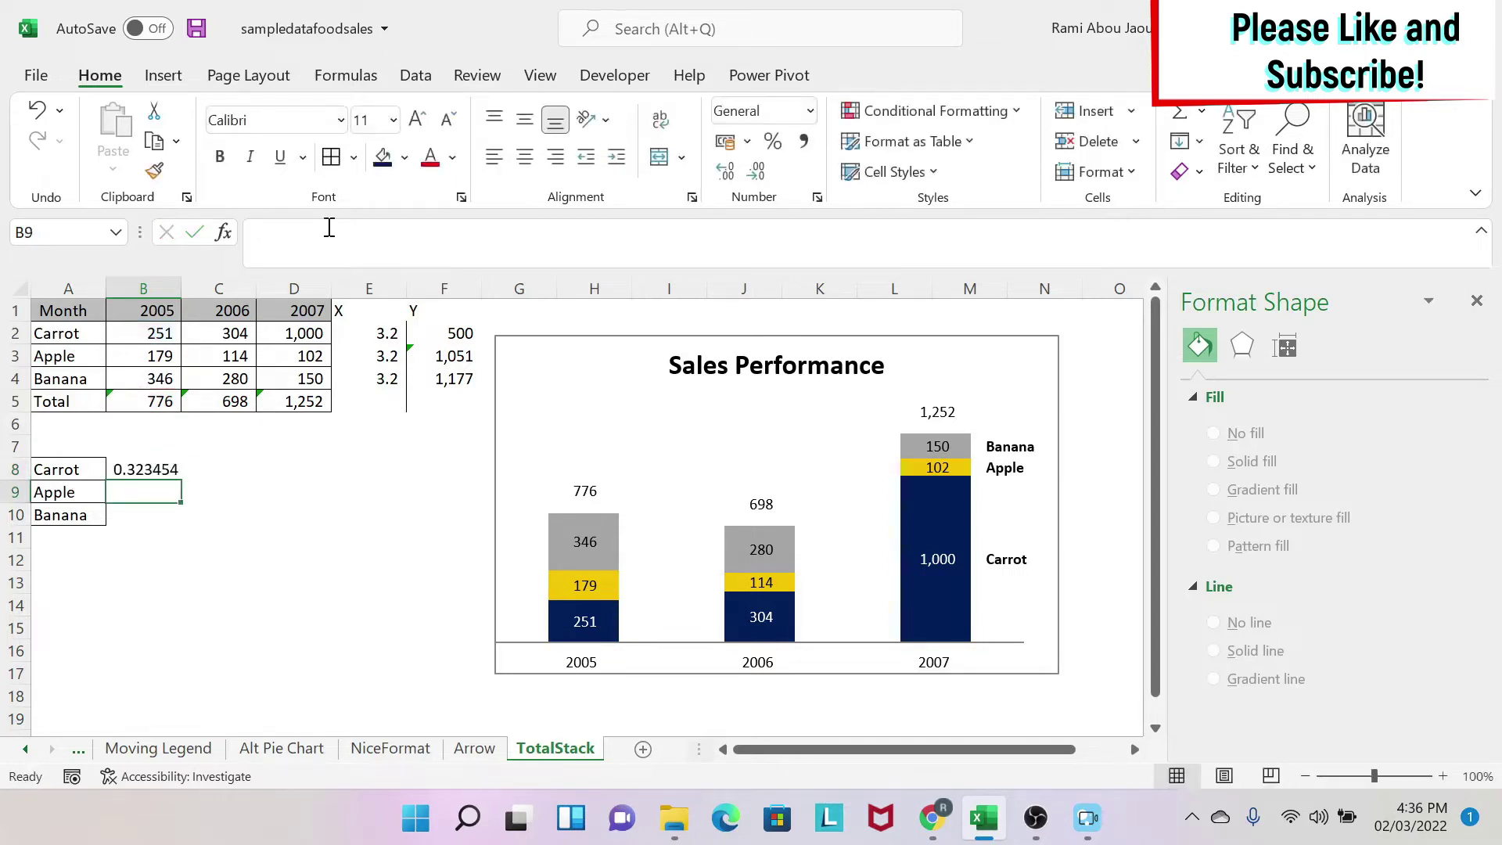
# Step: Fill the share formula across to D8 and down to row 10, formatted as percentages
pyautogui.click(157, 470)
pyautogui.moveTo(183, 479); pyautogui.dragTo(332, 523)
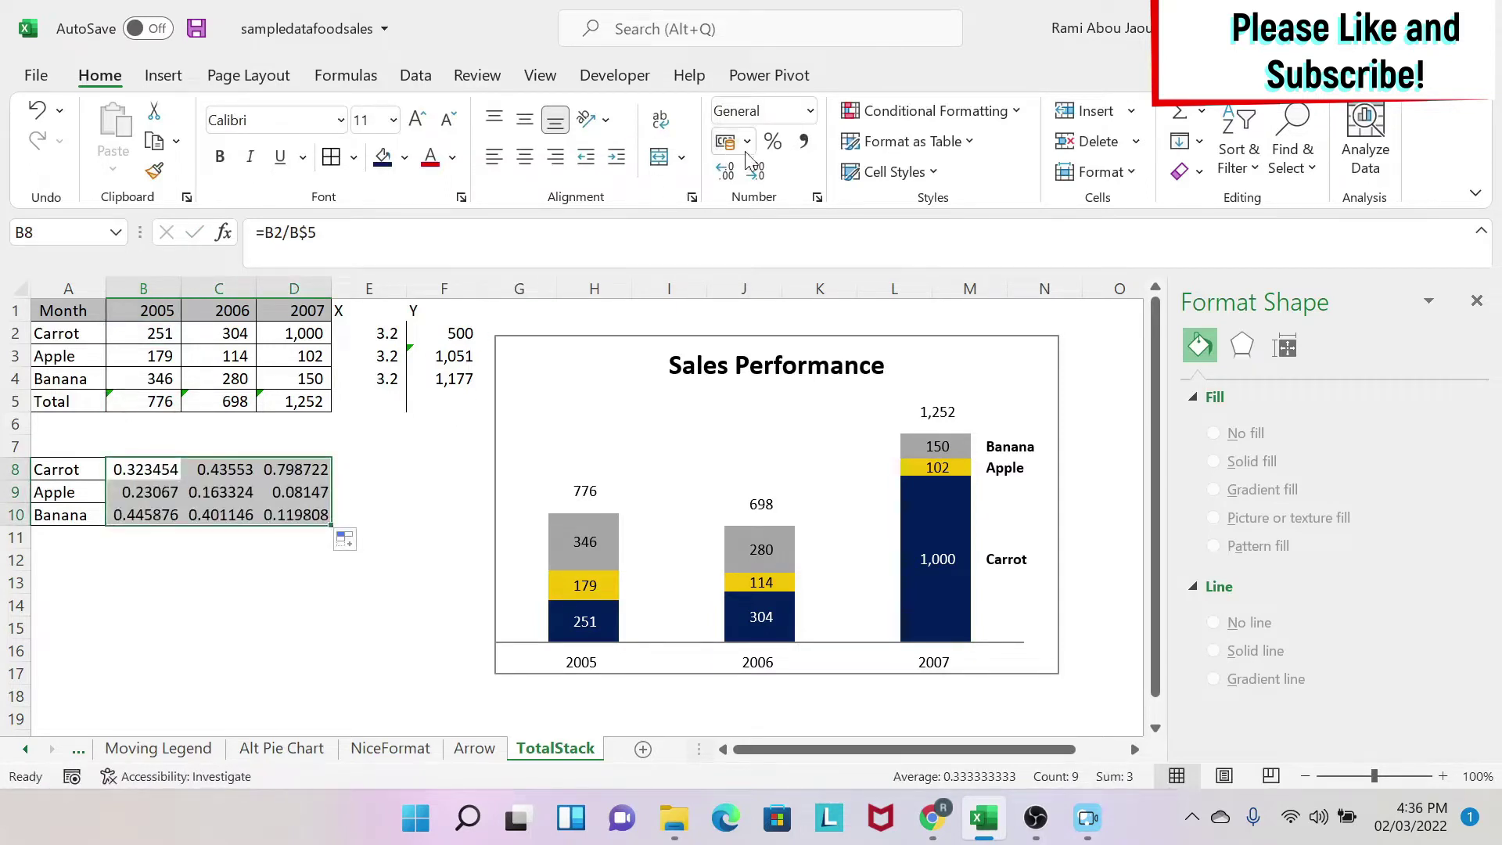
pyautogui.click(773, 145)
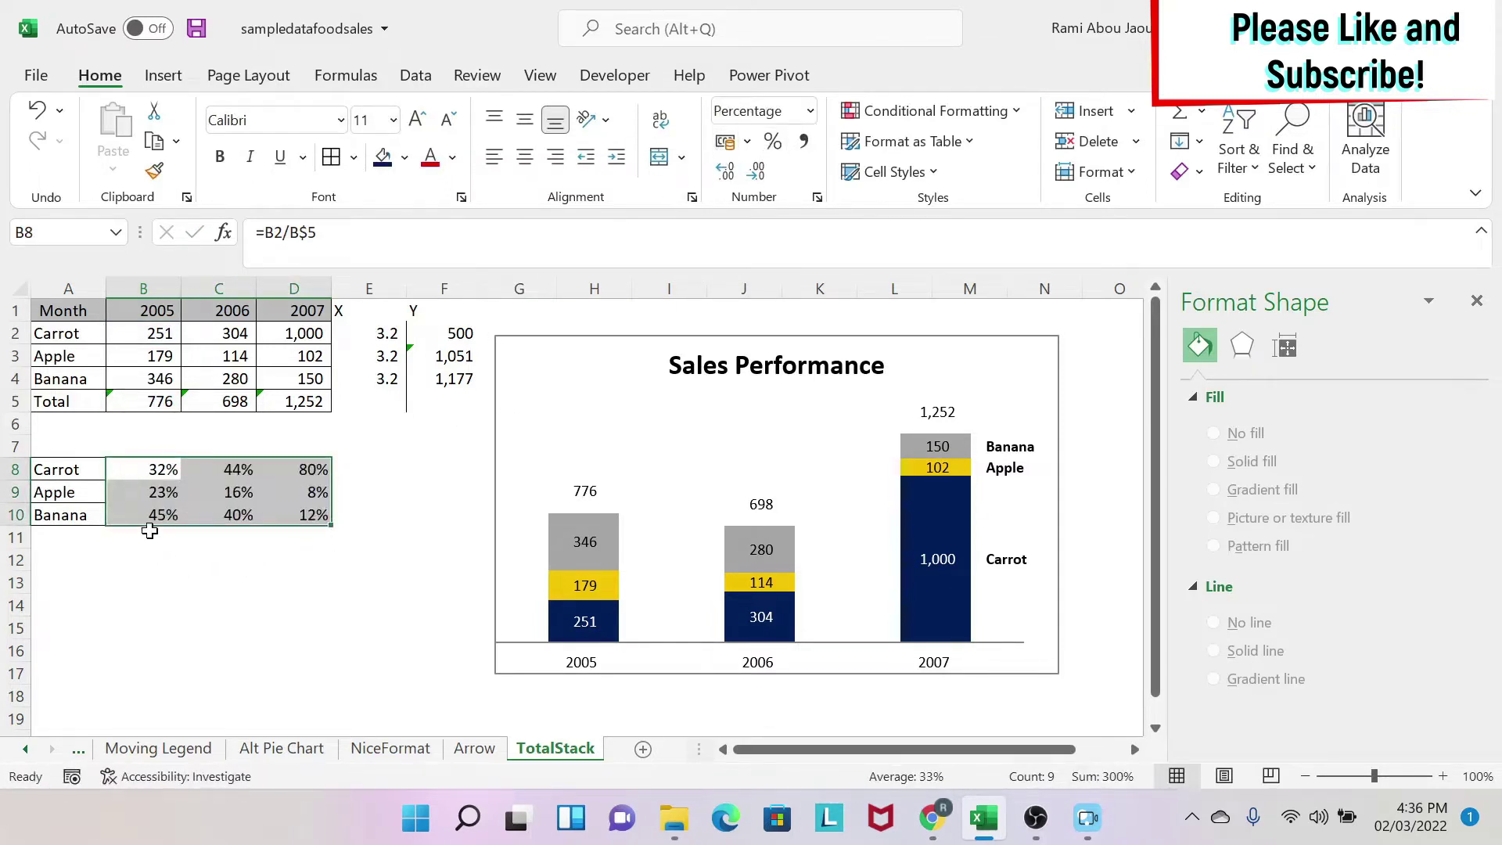
pyautogui.click(187, 562)
pyautogui.click(163, 468)
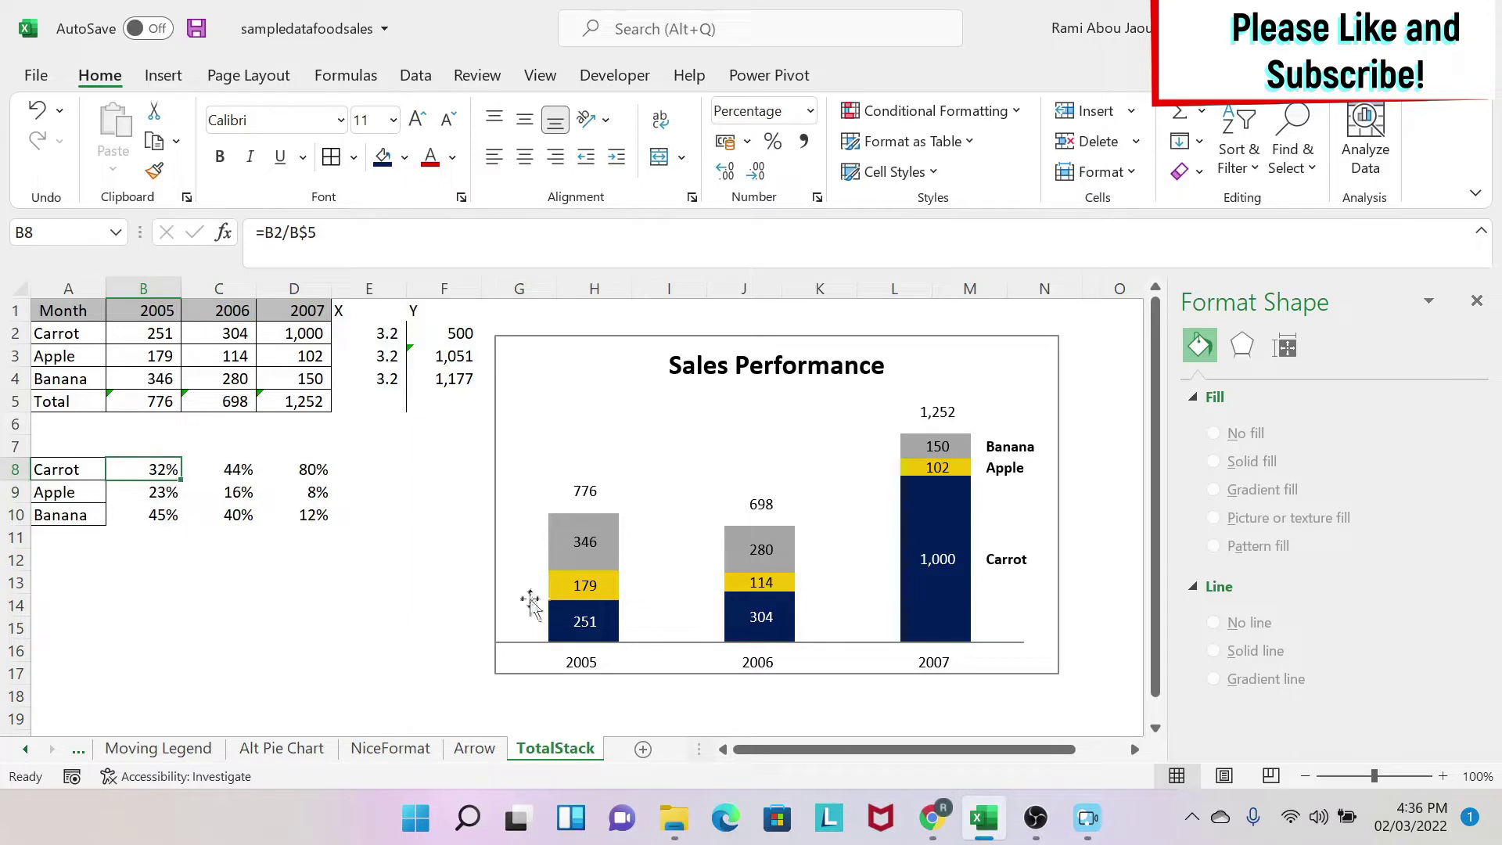
pyautogui.click(585, 623)
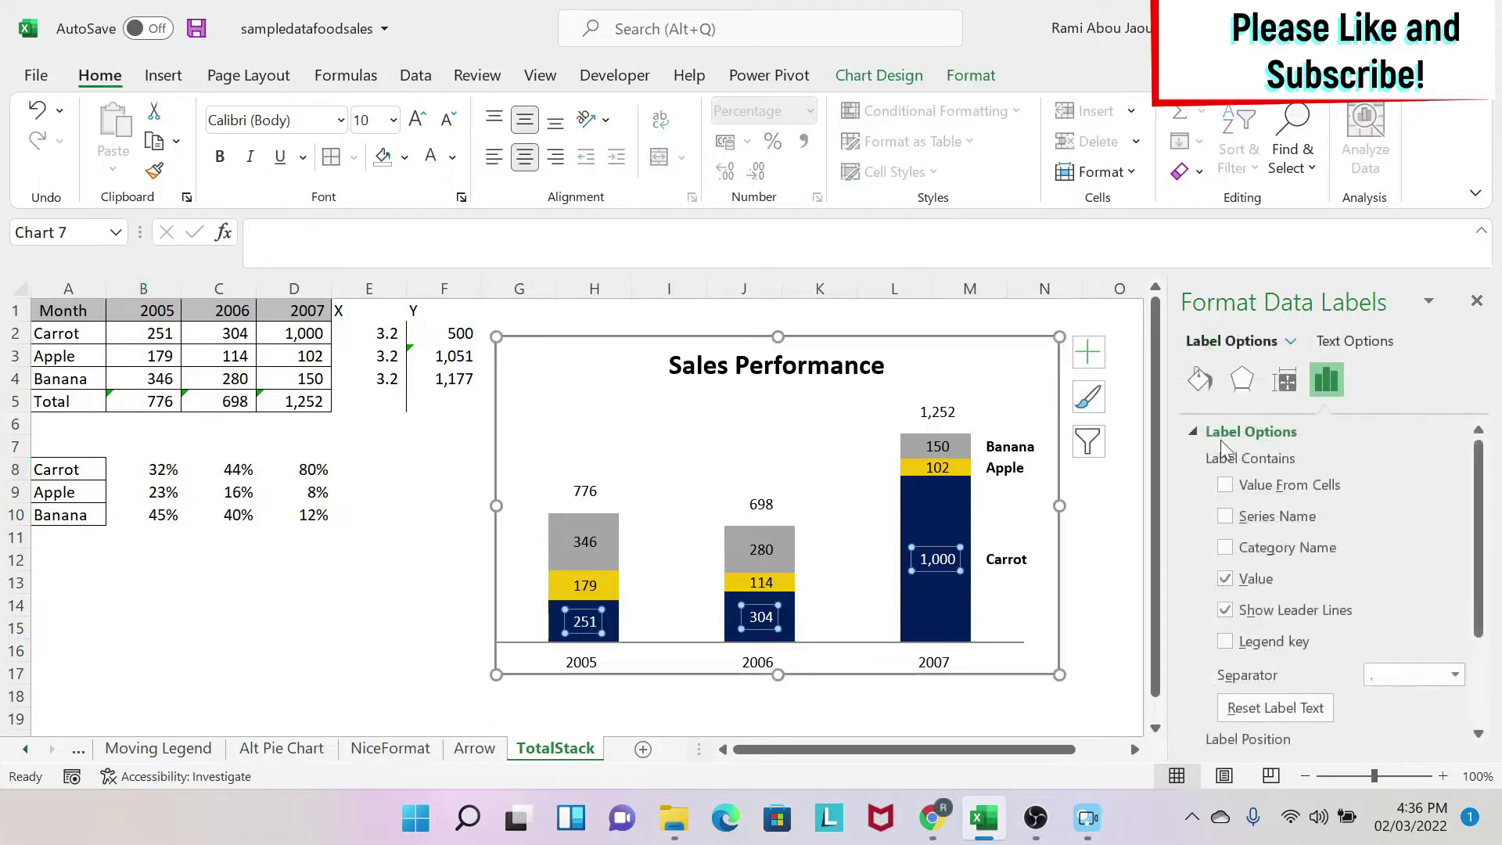
# Step: Set the Carrot data labels to Value From Cells B8:D8 and turn off Value
pyautogui.click(1261, 485)
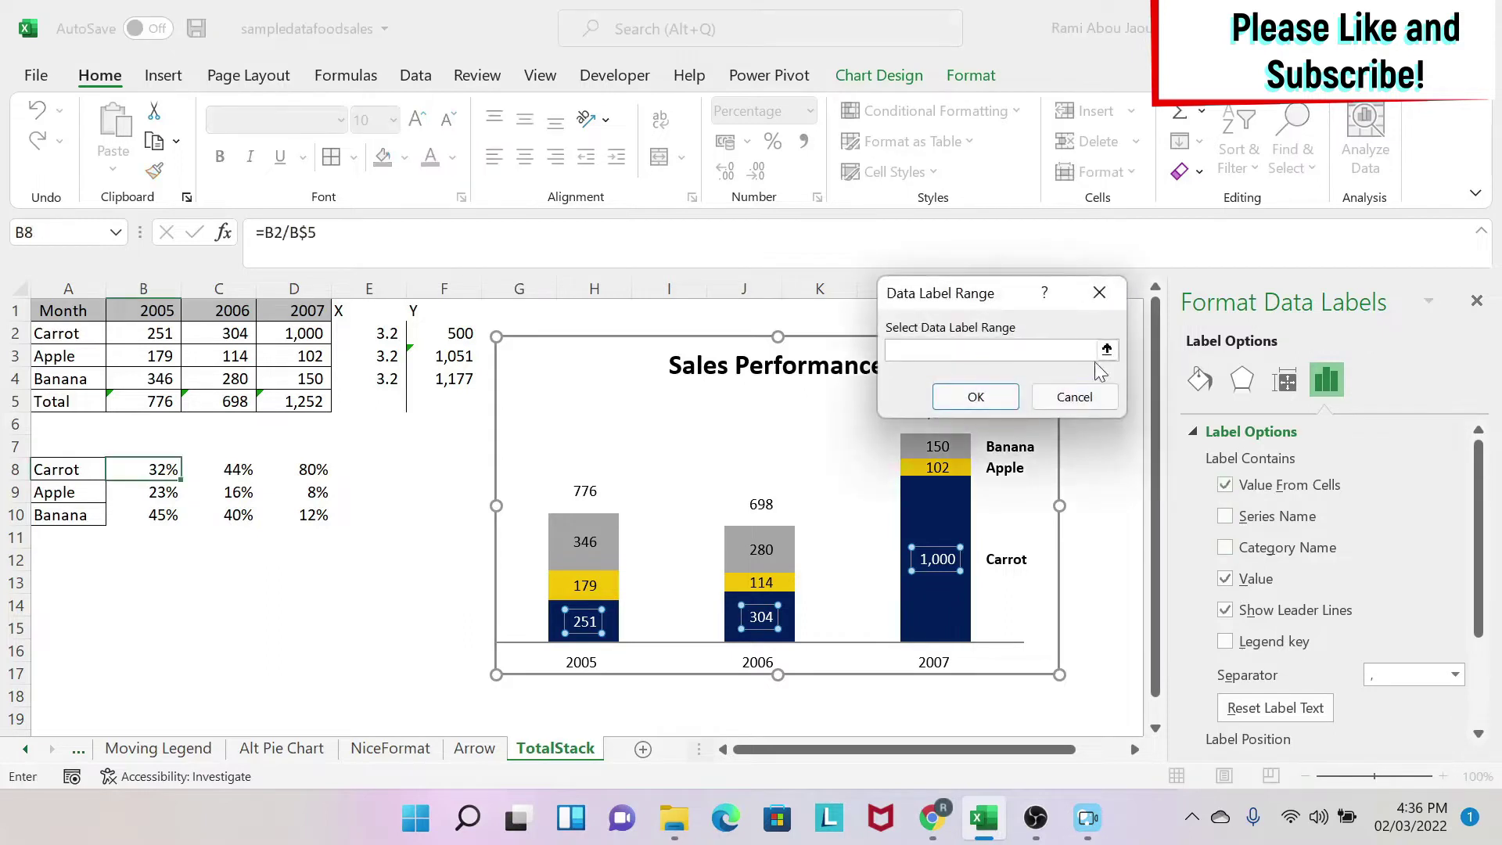
pyautogui.click(1107, 351)
pyautogui.moveTo(145, 469); pyautogui.dragTo(323, 471)
pyautogui.click(1108, 330)
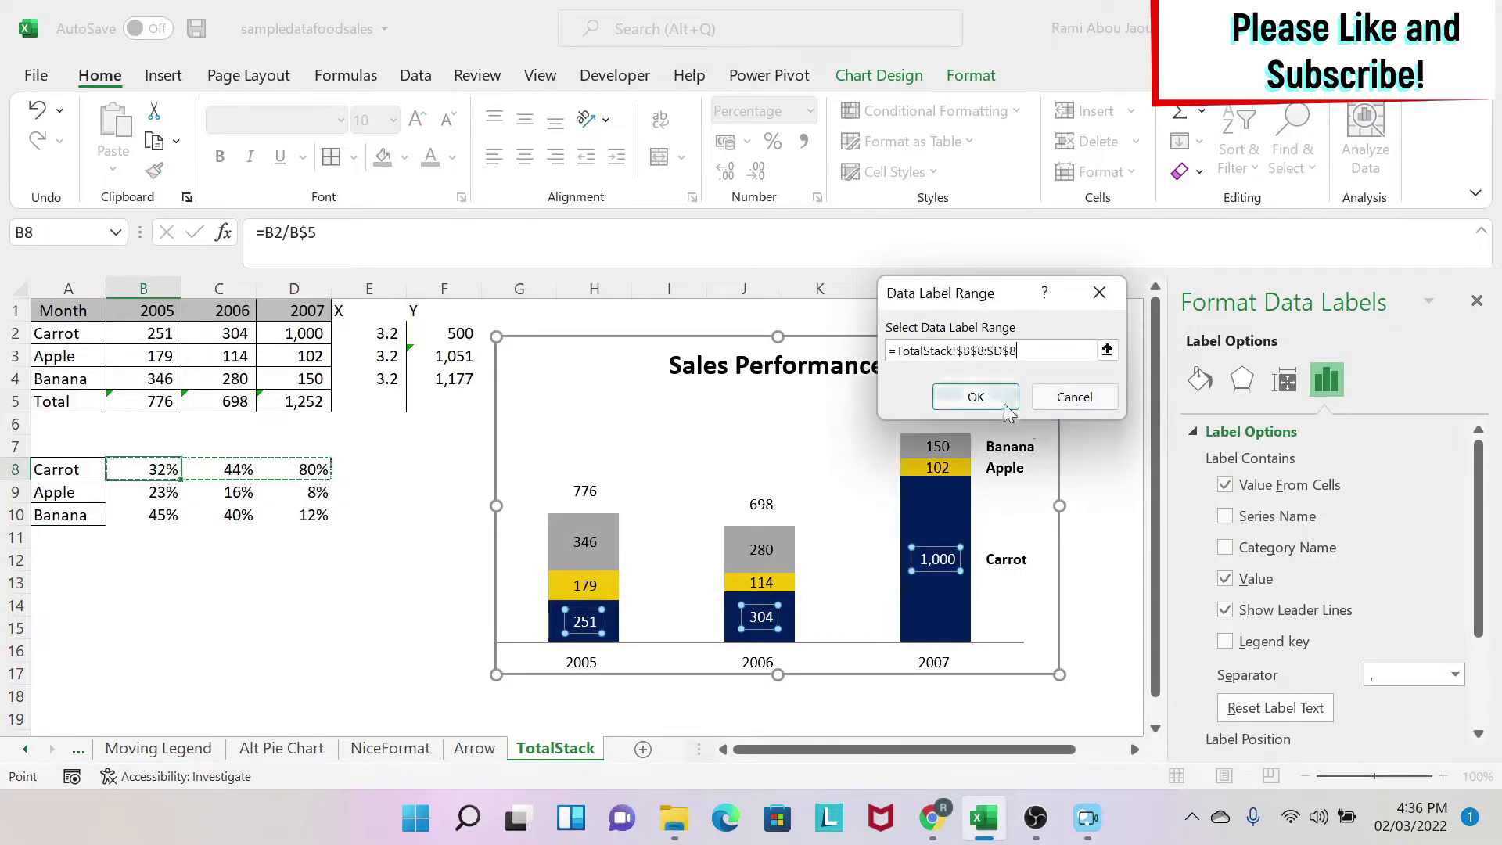
pyautogui.click(951, 391)
pyautogui.click(1247, 586)
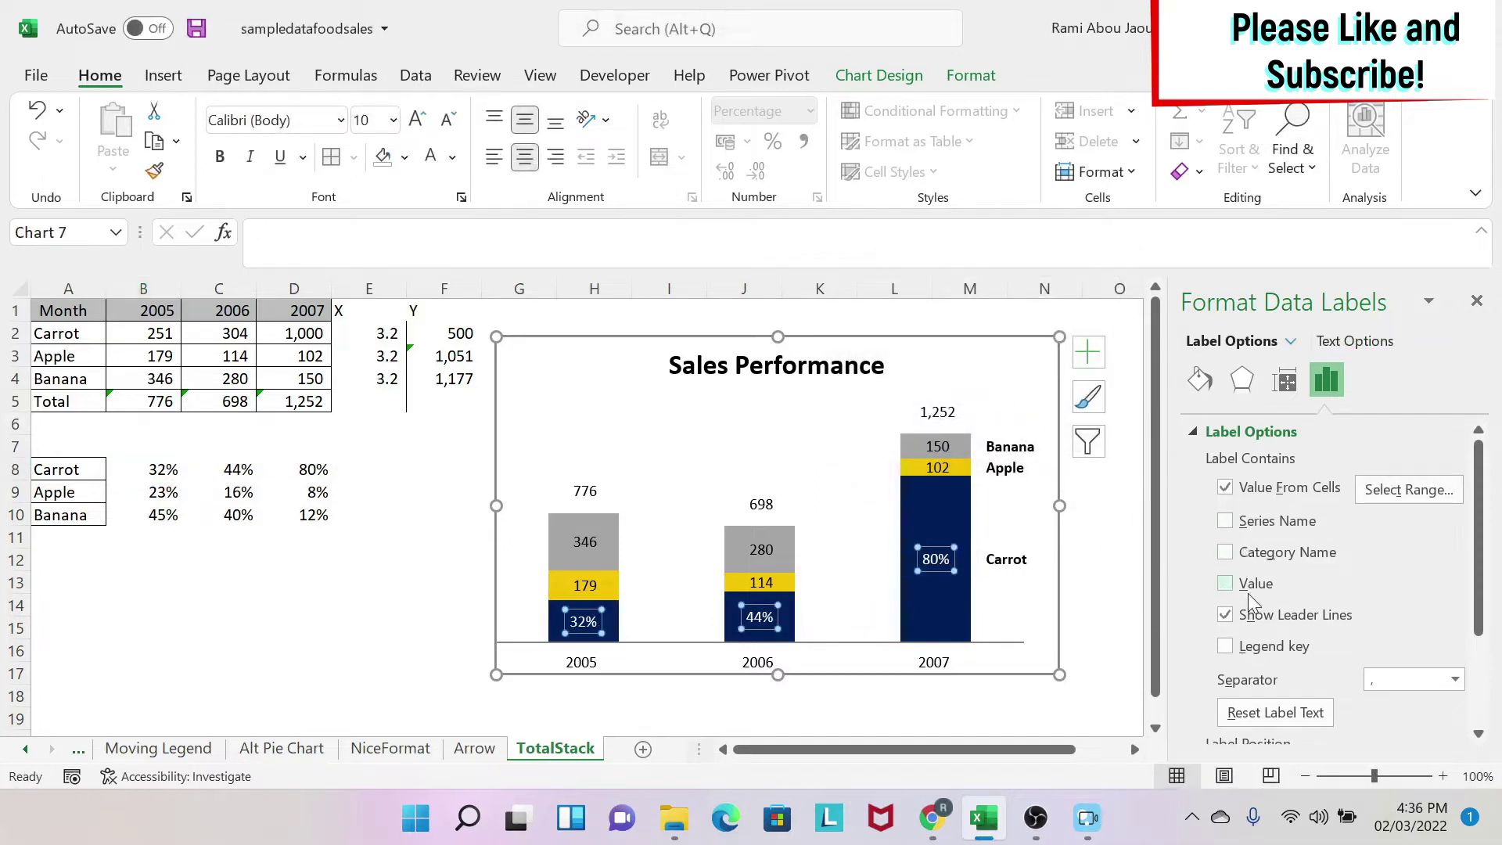
pyautogui.click(286, 635)
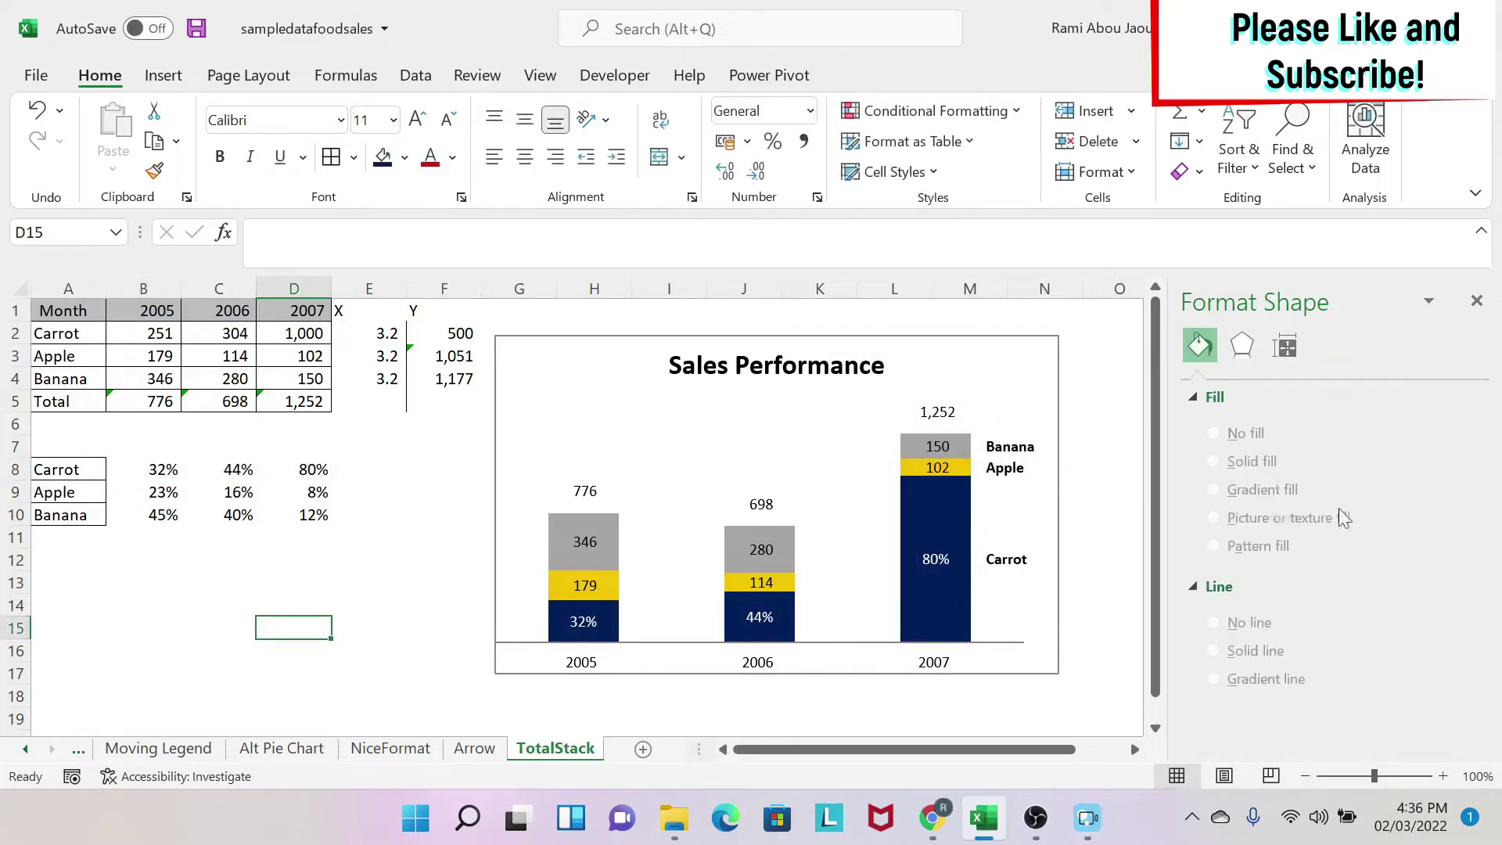
# Step: Reselect the Carrot percentage labels and close the Format Data Labels pane
pyautogui.click(583, 626)
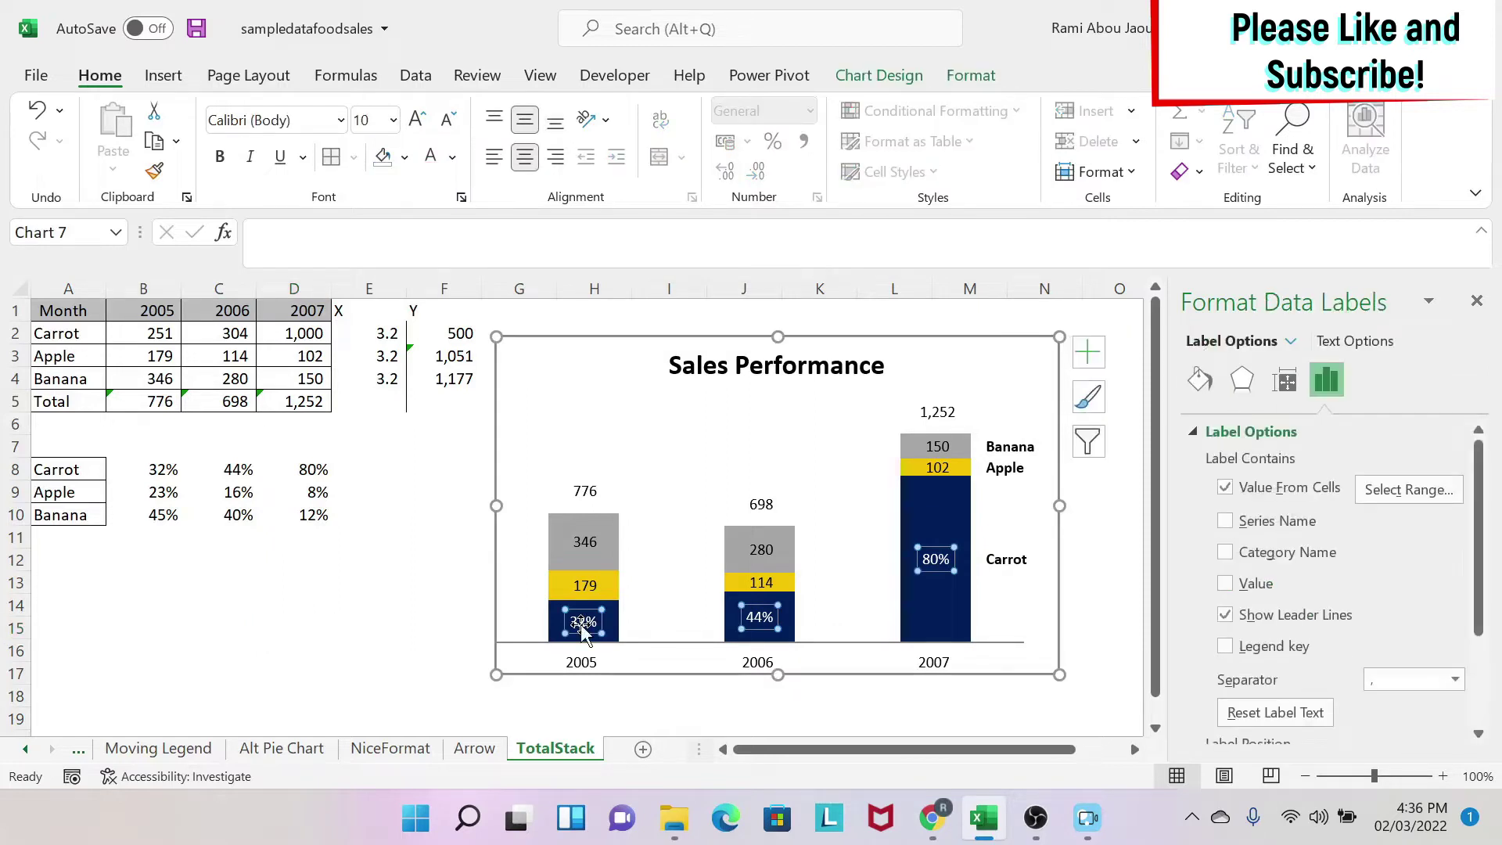
pyautogui.rightClick(582, 630)
pyautogui.press('Escape')
pyautogui.click(1476, 301)
# Step: Look through the Apple labels' formatting options, then go back to the Carrot labels
pyautogui.click(585, 586)
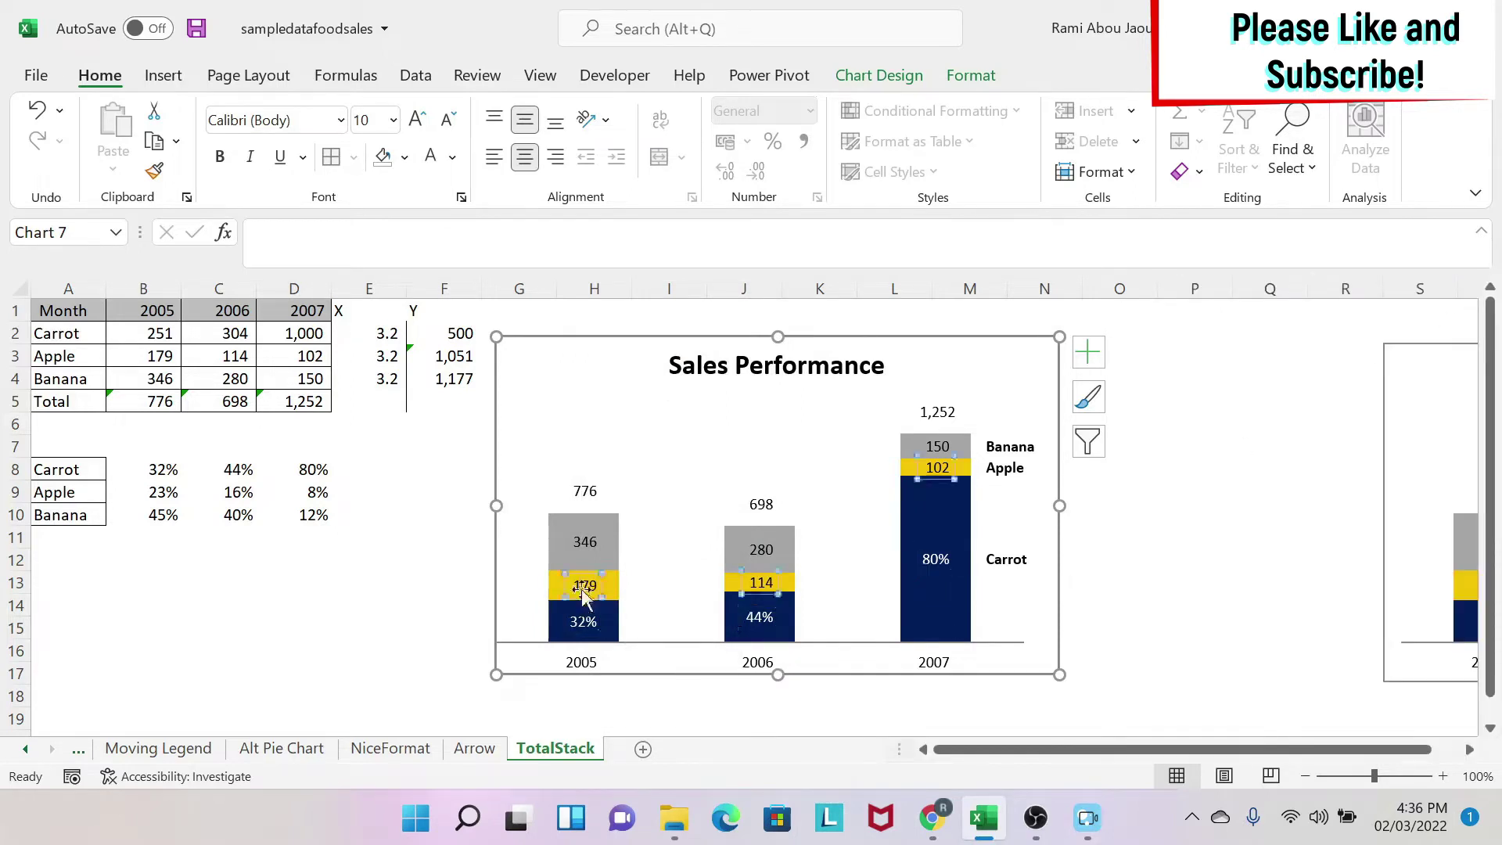
pyautogui.rightClick(585, 588)
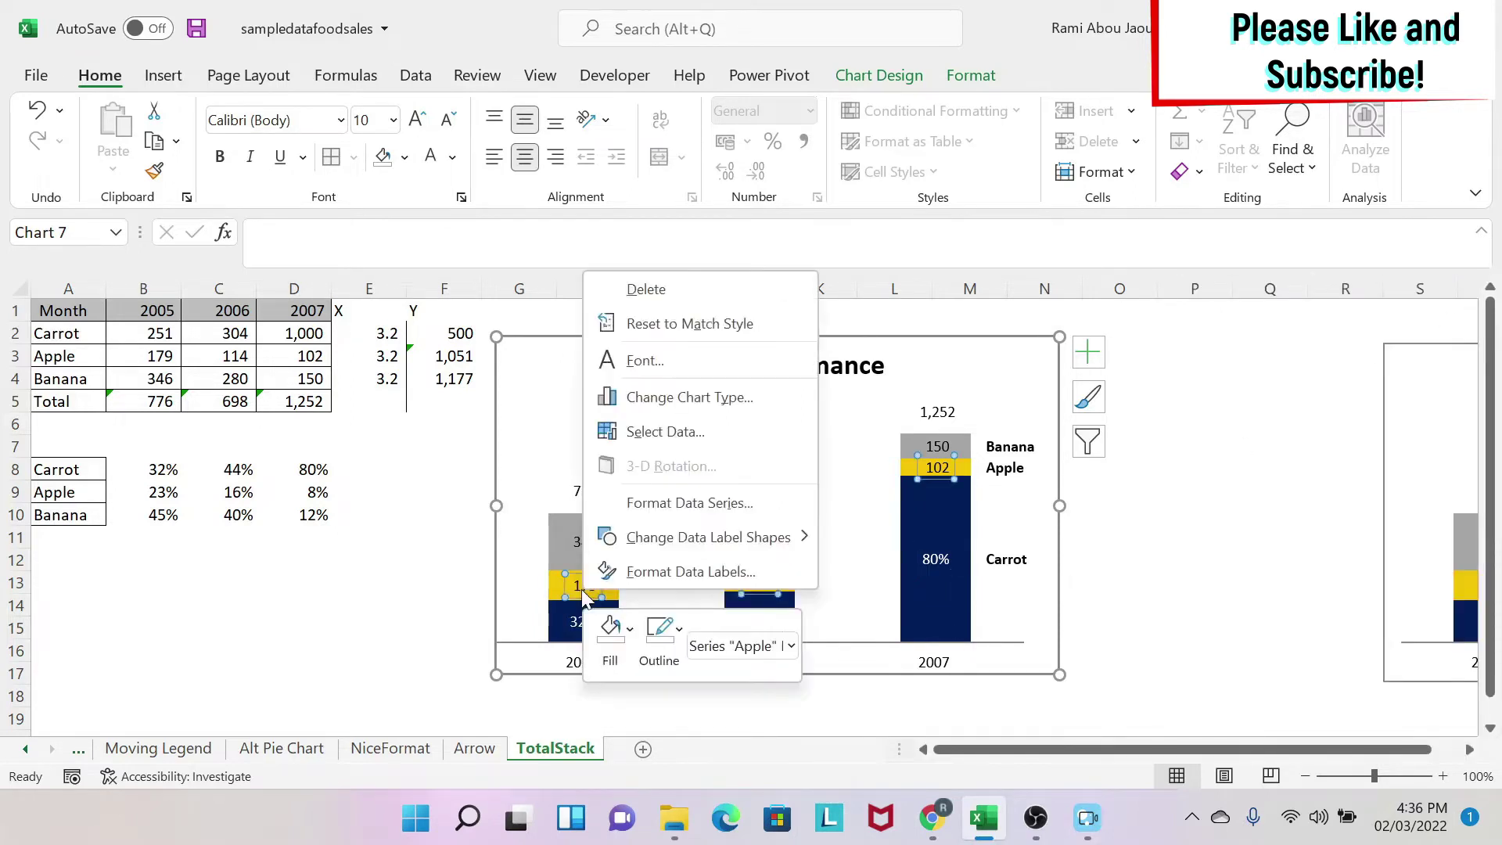
pyautogui.click(680, 571)
pyautogui.click(1290, 342)
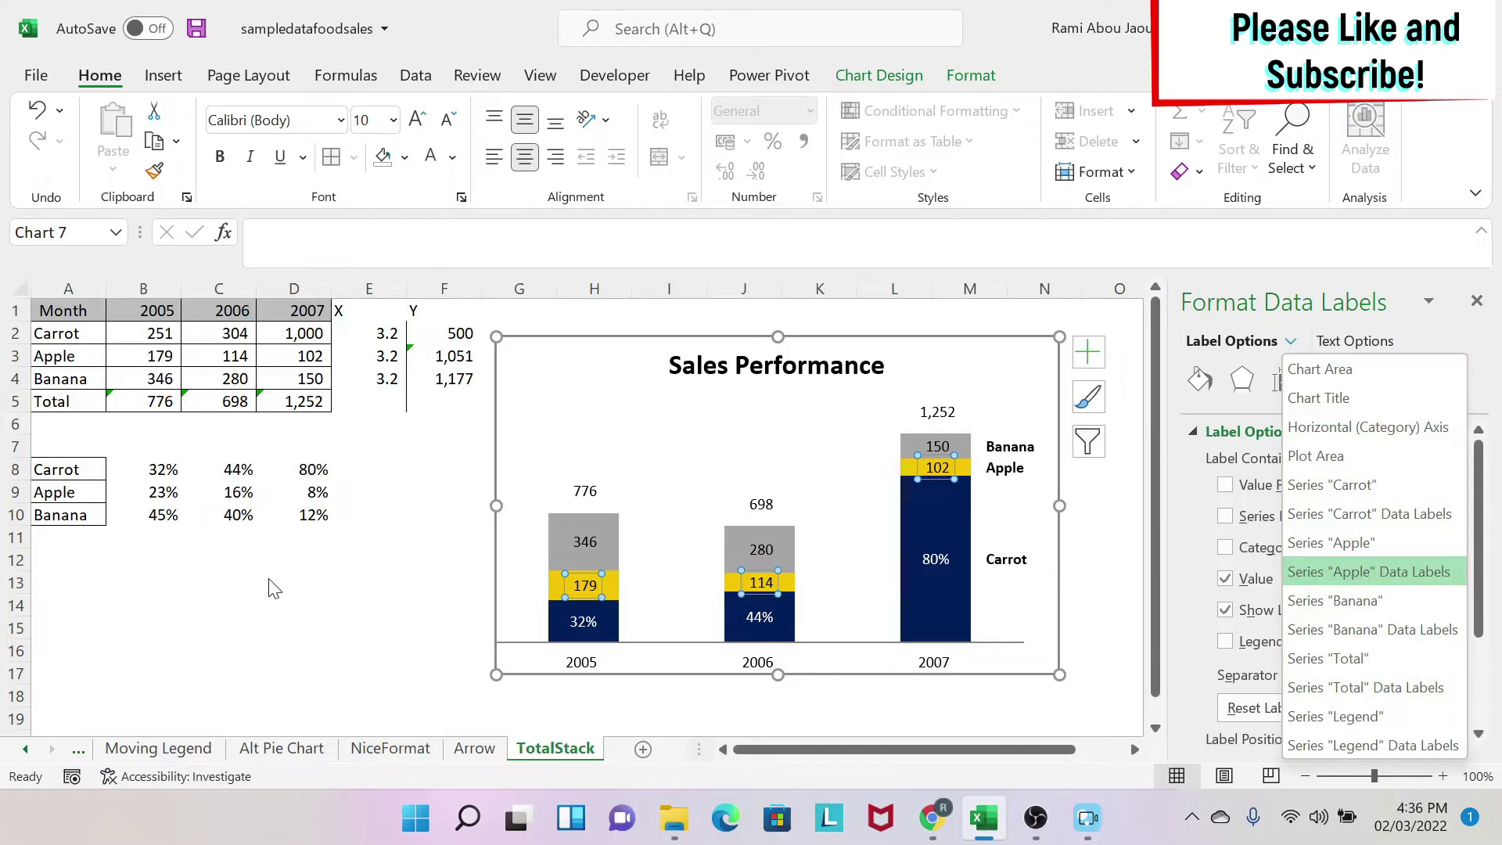
pyautogui.press('Escape')
pyautogui.click(570, 626)
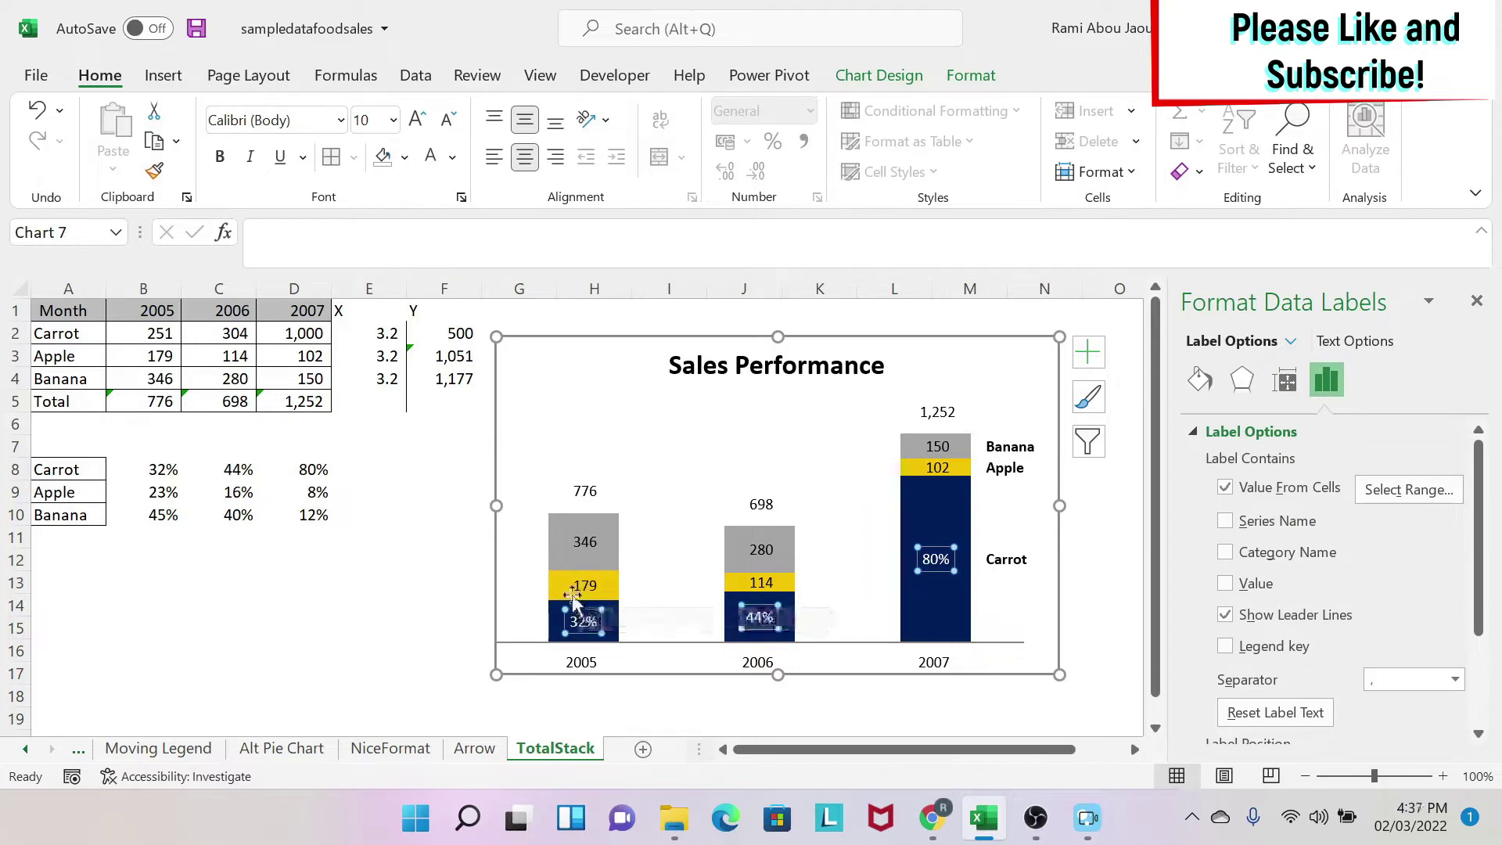
pyautogui.click(580, 622)
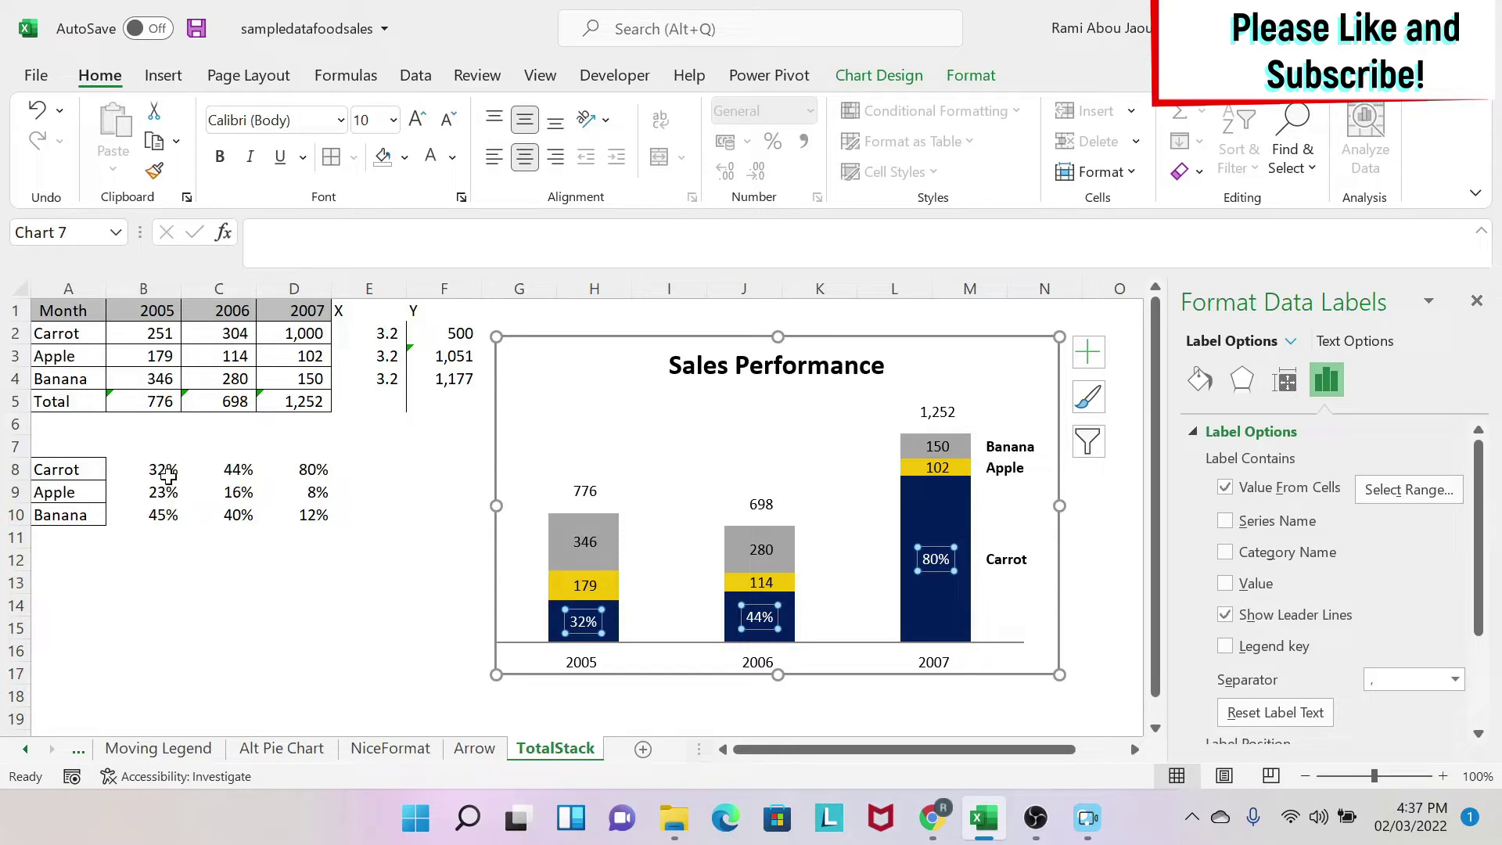
pyautogui.click(153, 566)
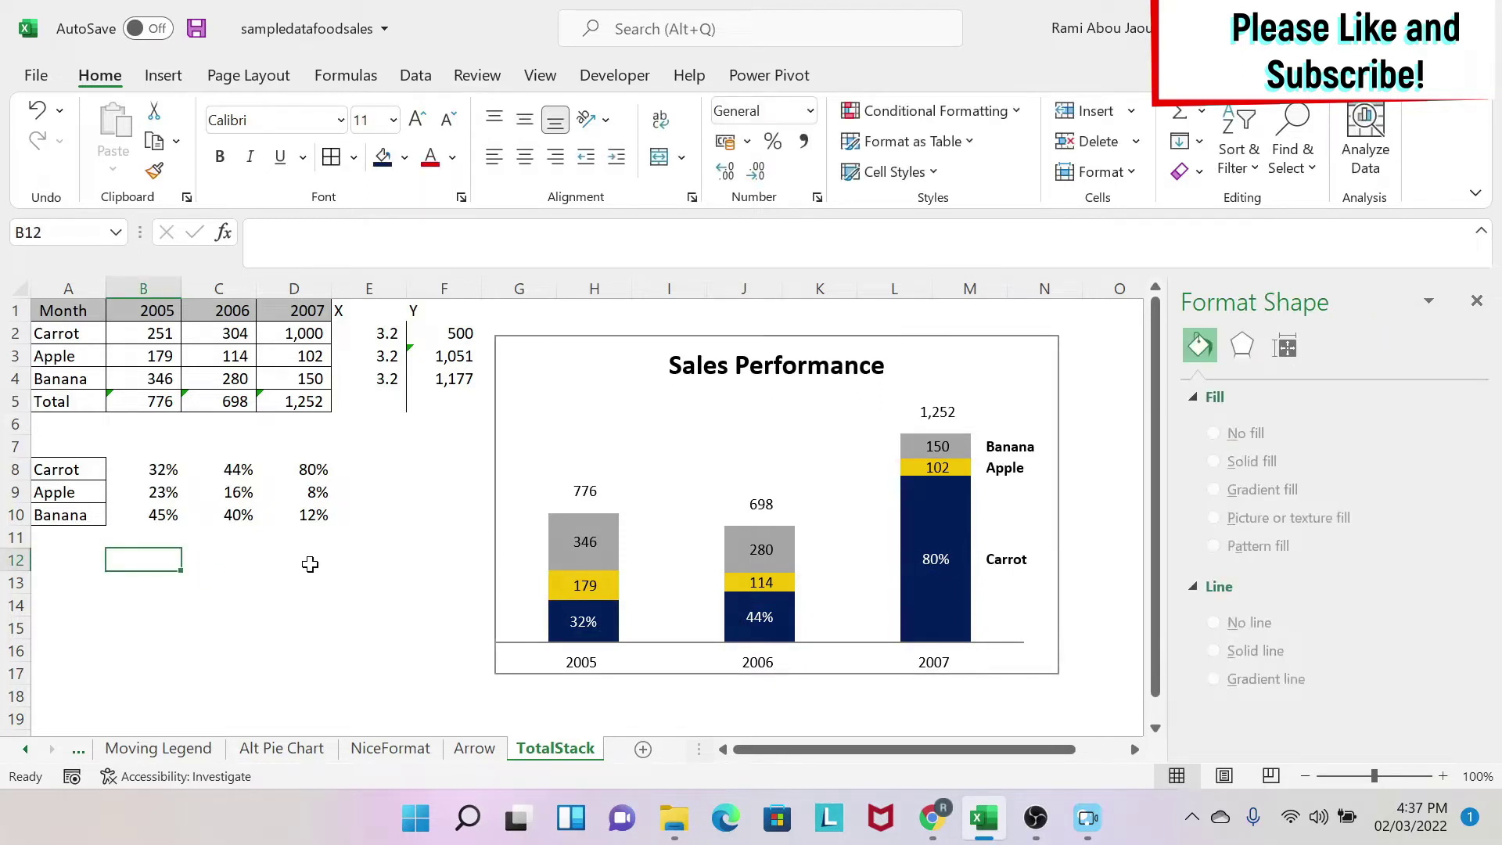
# Step: Drop the unfinished =tex entry in B12 and change B8 to =" (" & B2/B$5 & ")"
pyautogui.write('=')
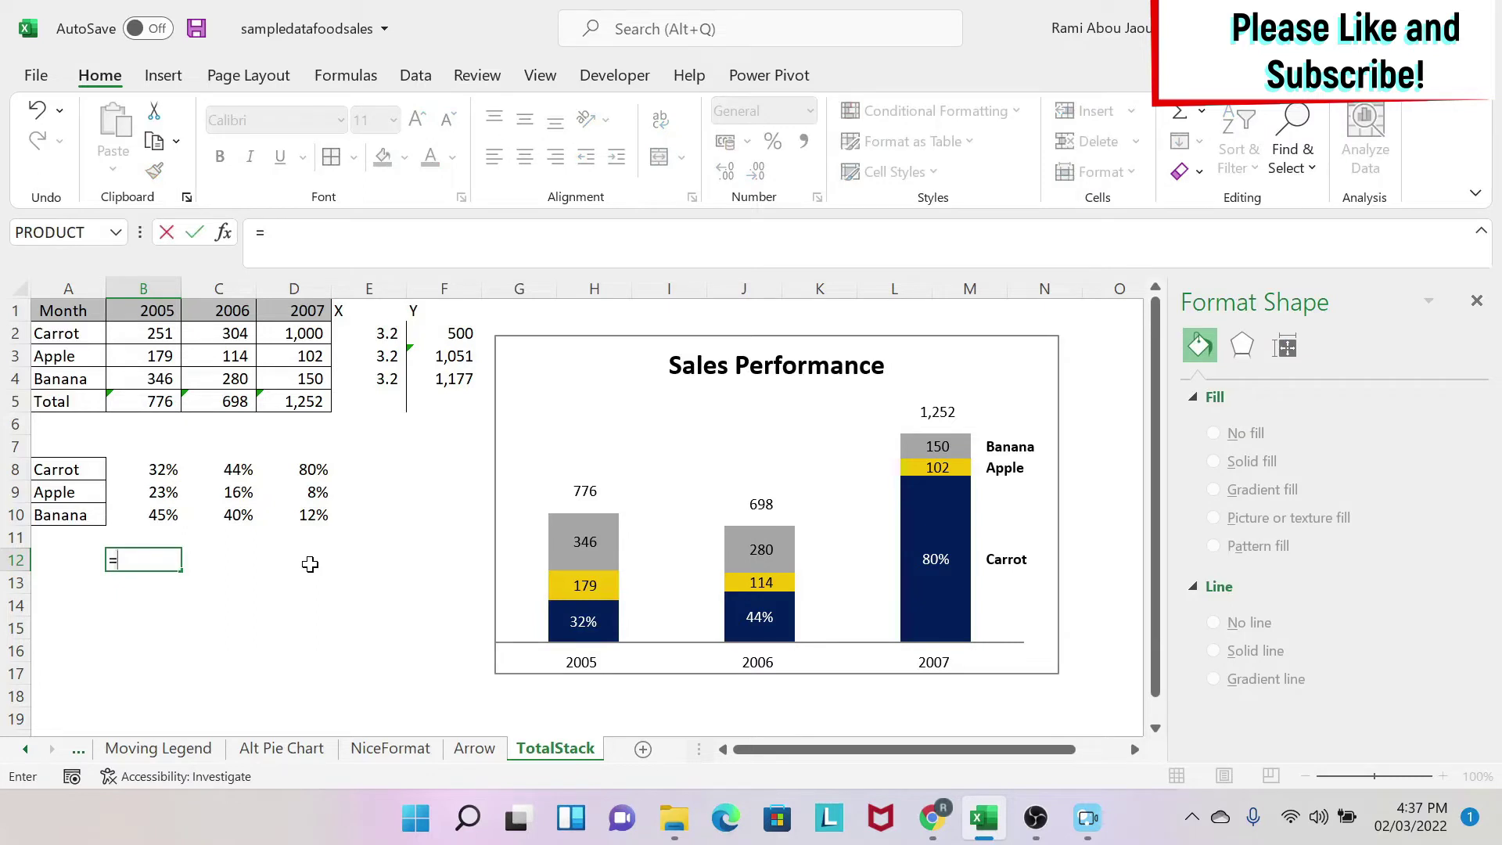
pyautogui.write('text')
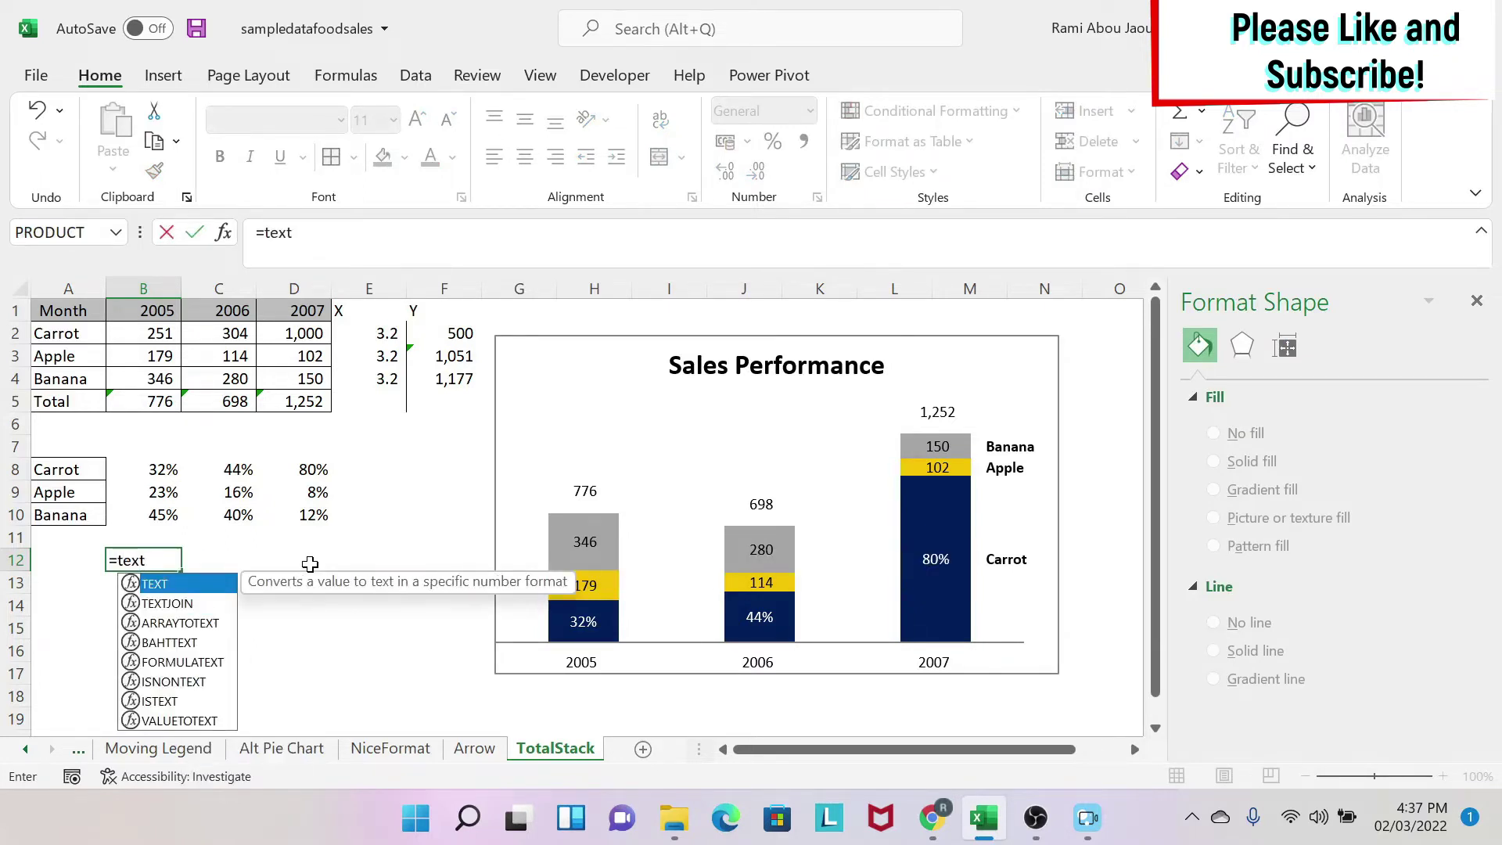
pyautogui.press('Escape')
pyautogui.press('Escape')
pyautogui.click(142, 467)
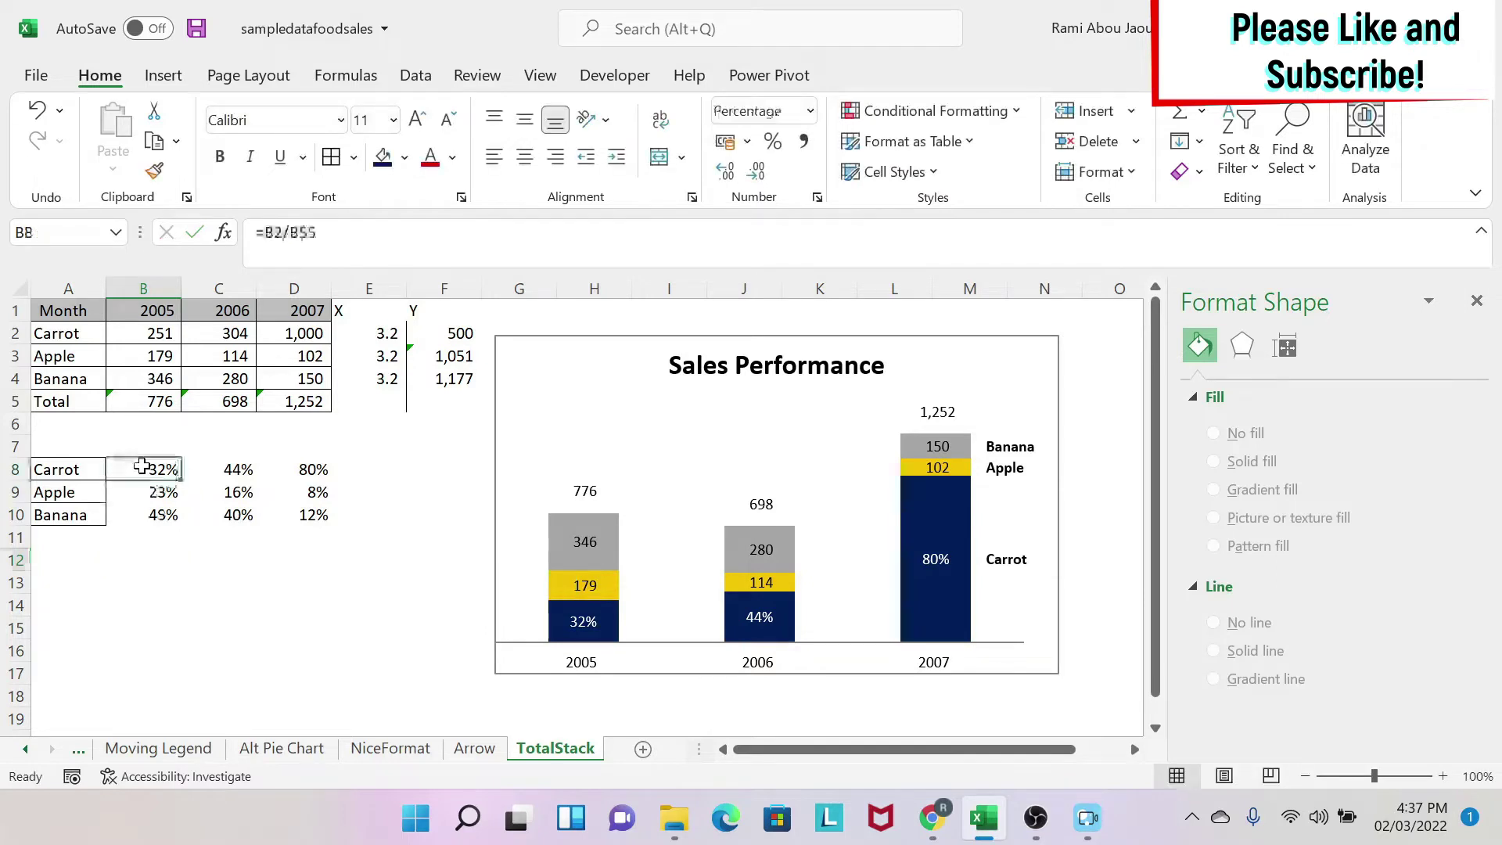
pyautogui.click(384, 231)
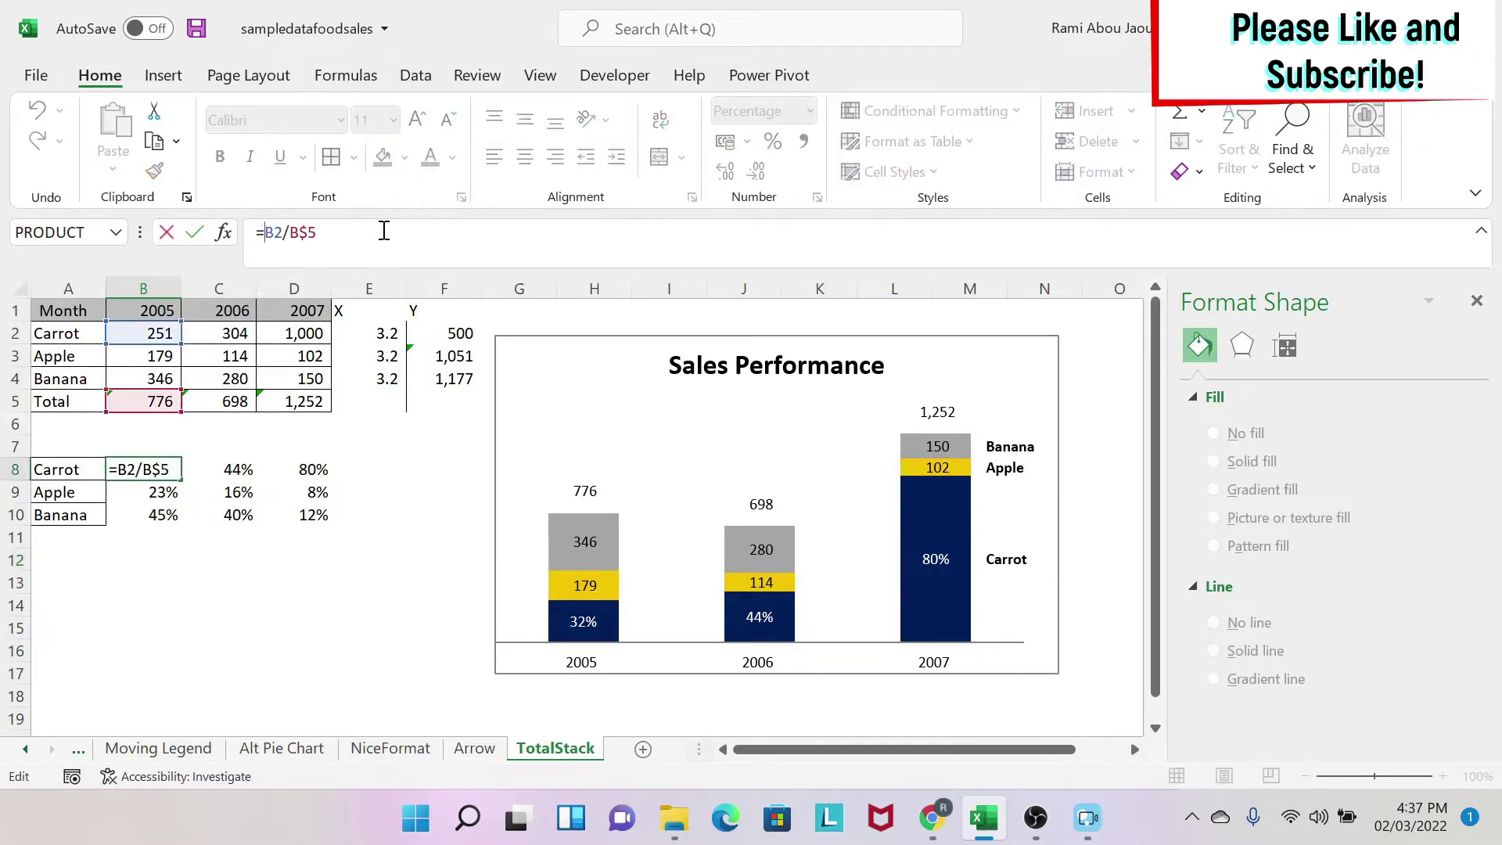
pyautogui.write('"("')
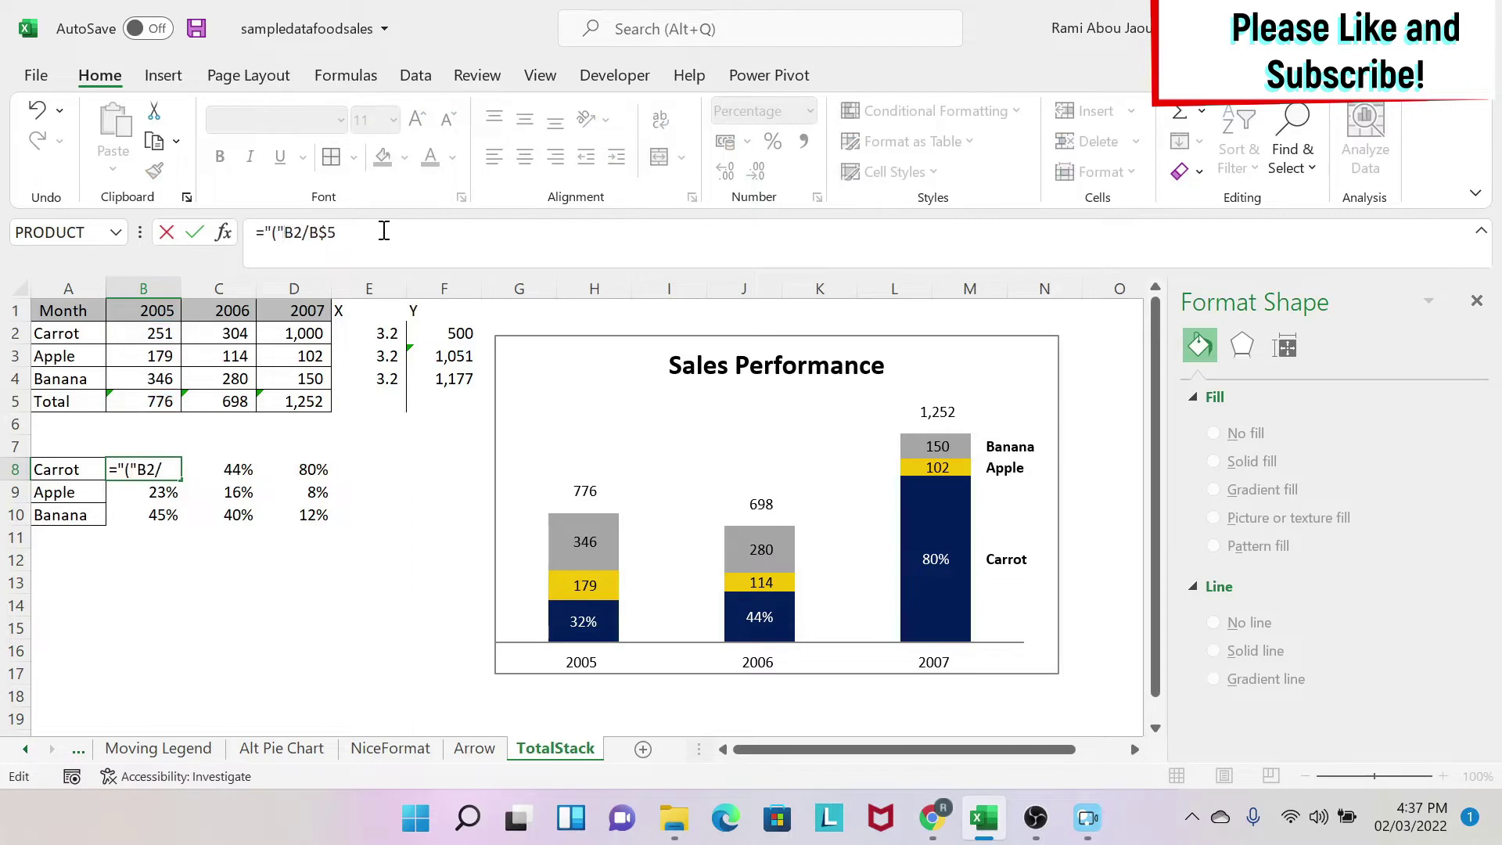
pyautogui.write(' &')
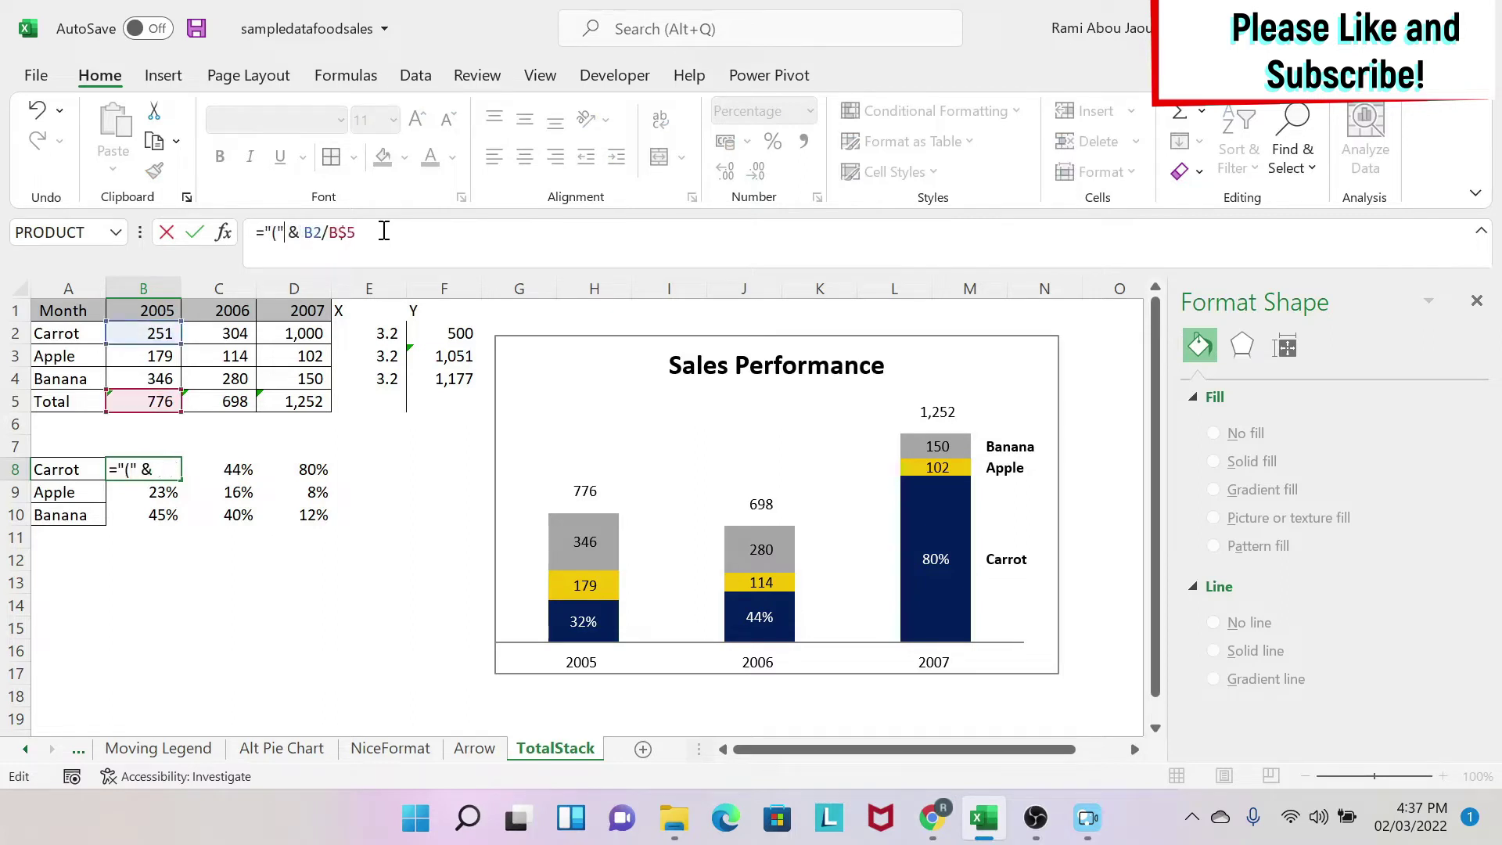
pyautogui.press('Right')
pyautogui.press('Right')
pyautogui.press('Right')
pyautogui.press('Right')
pyautogui.press('Right')
pyautogui.press('Right')
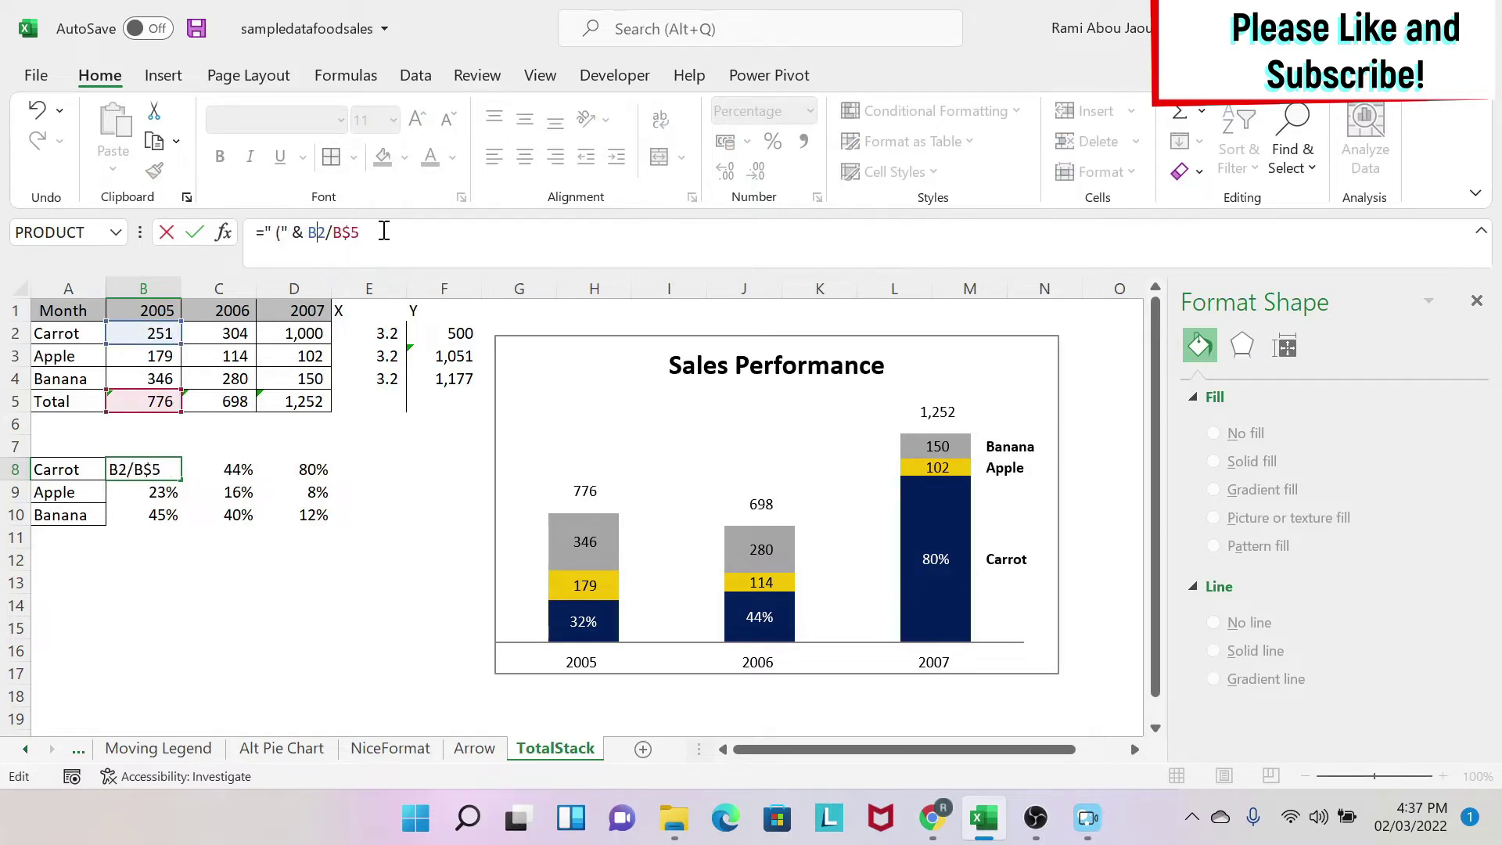
pyautogui.write('& ")')
pyautogui.press('Return')
pyautogui.press('Up')
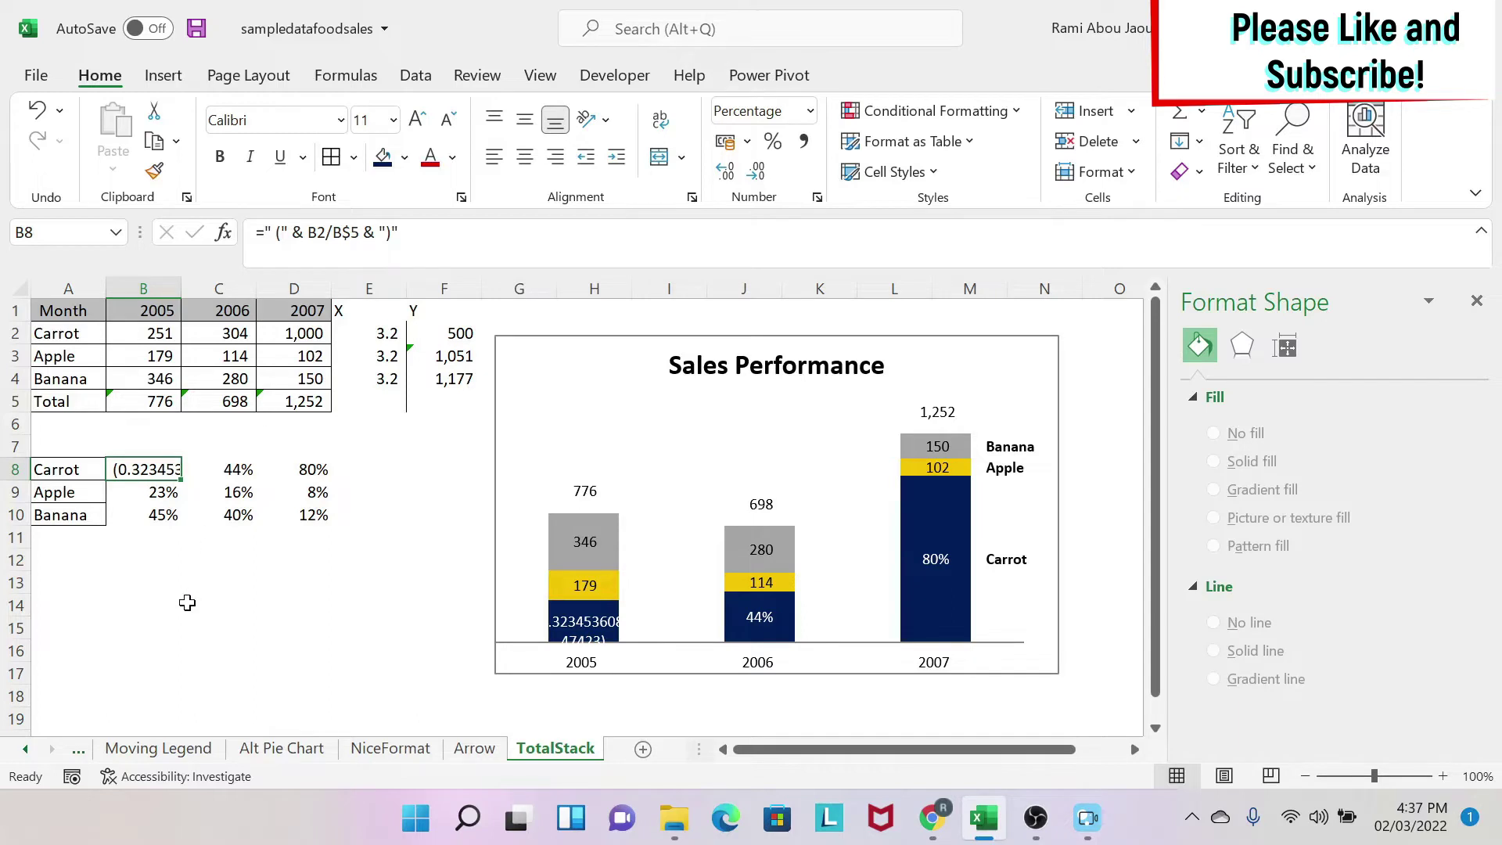
pyautogui.click(163, 586)
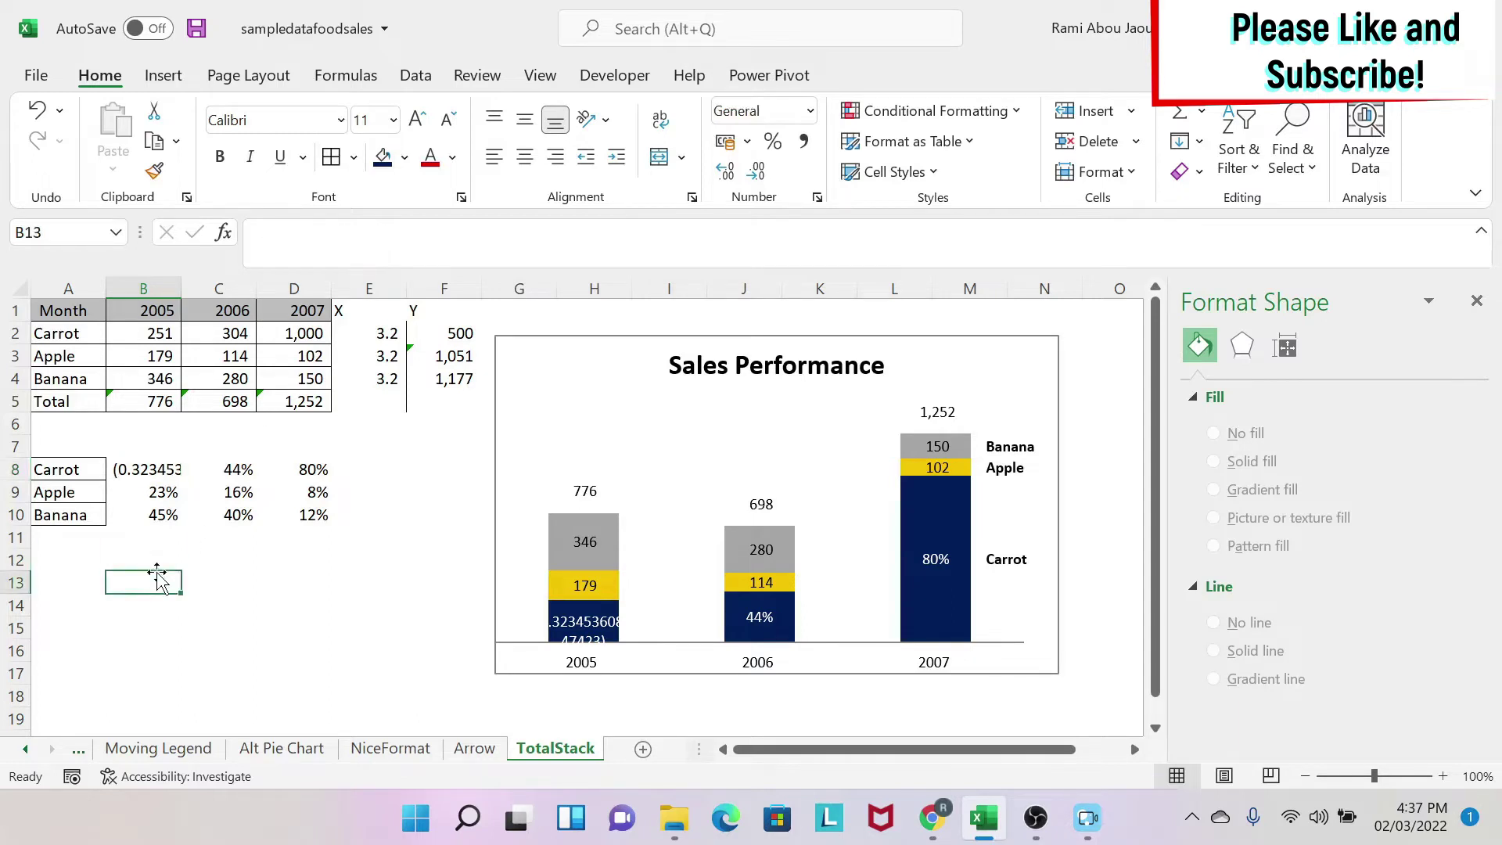
# Step: Enter =TEXT(B2/B$5,"0%") in test cell B13 so it shows 32%
pyautogui.write('=text(')
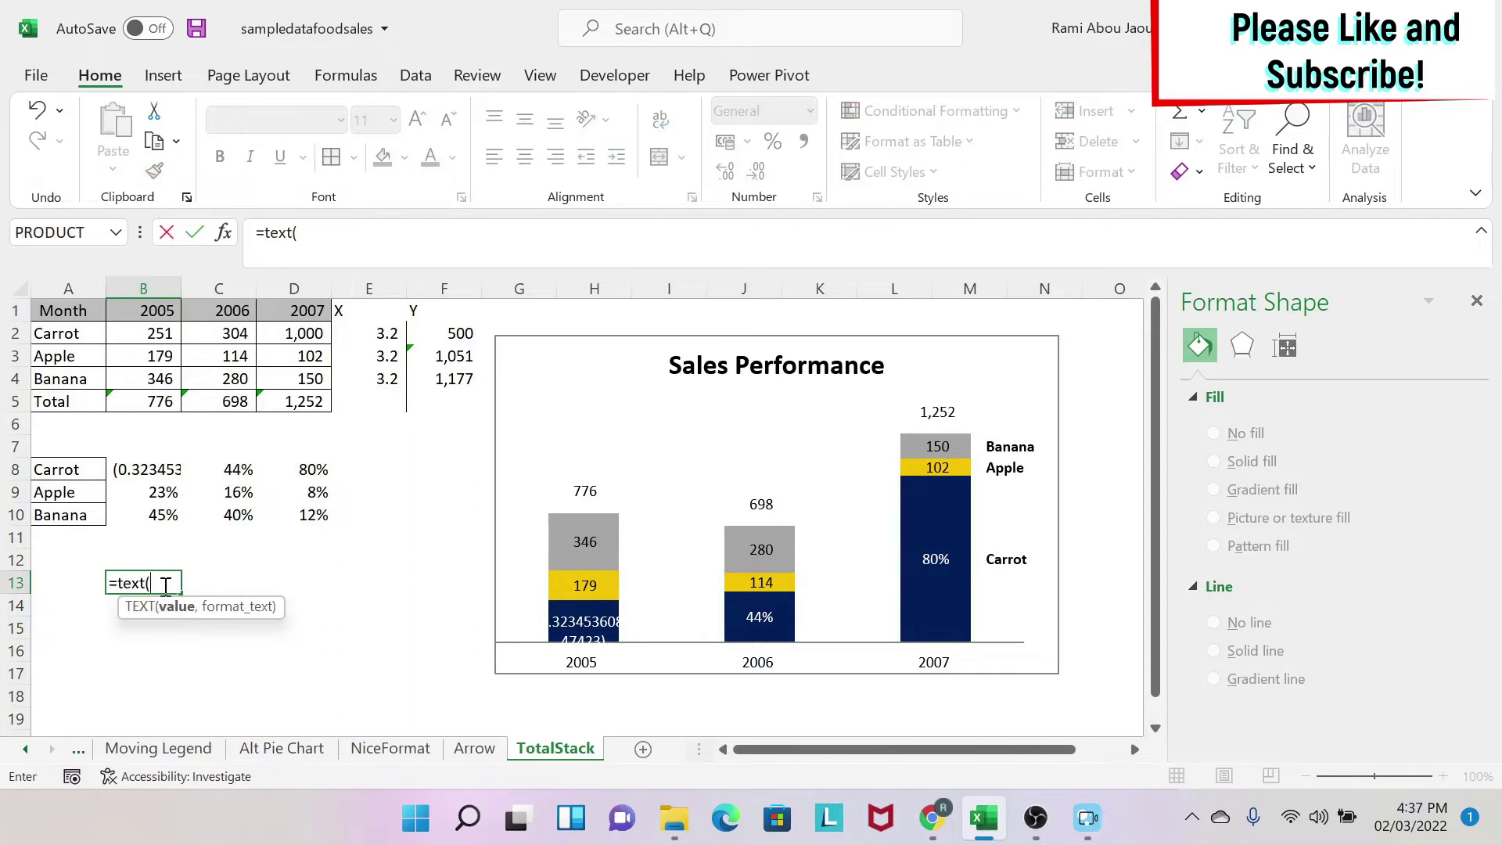
pyautogui.click(133, 334)
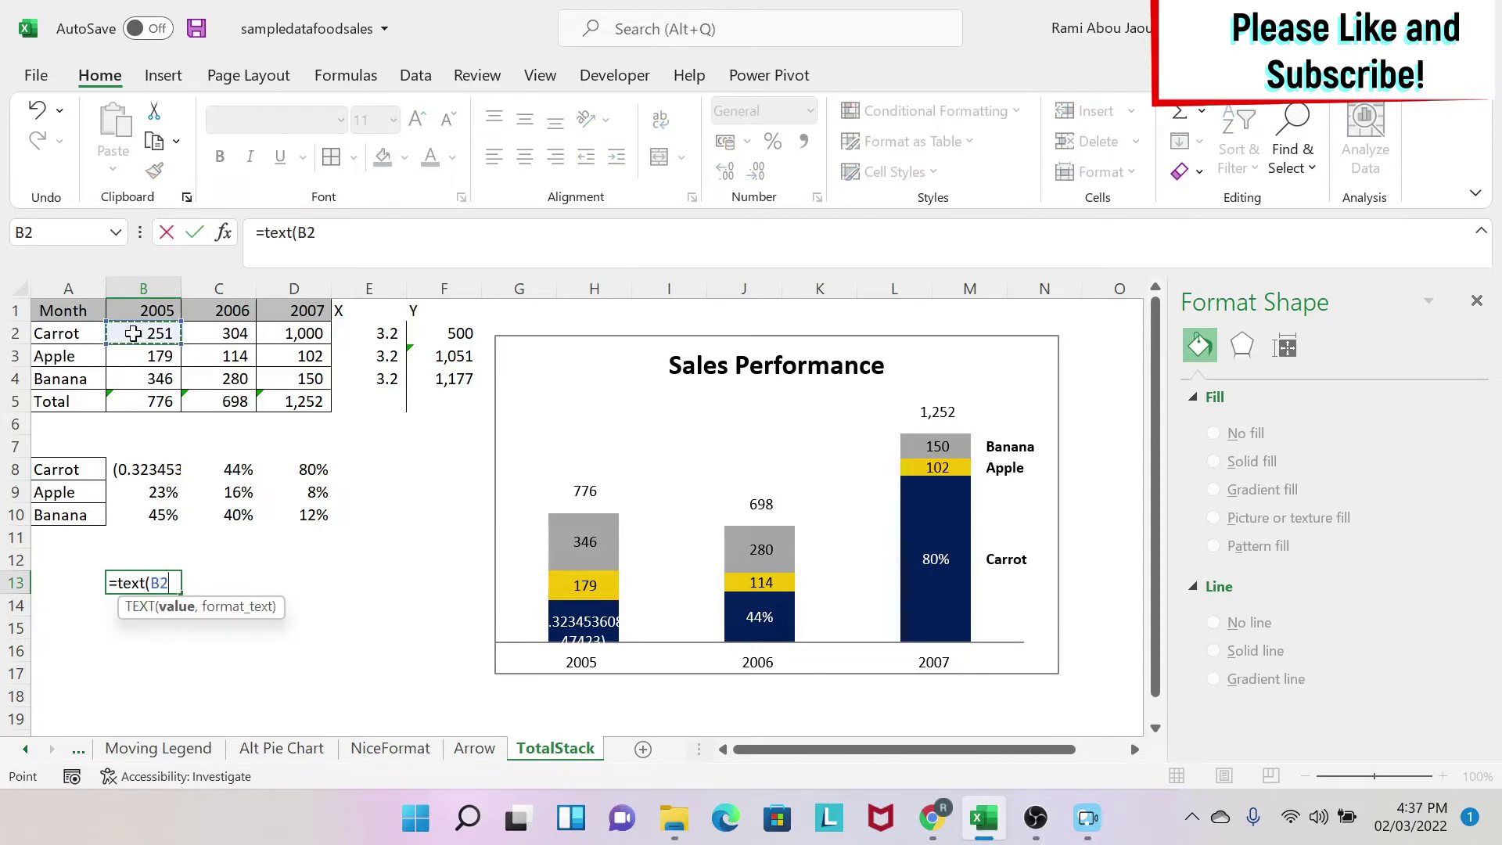
pyautogui.write('/')
pyautogui.click(160, 401)
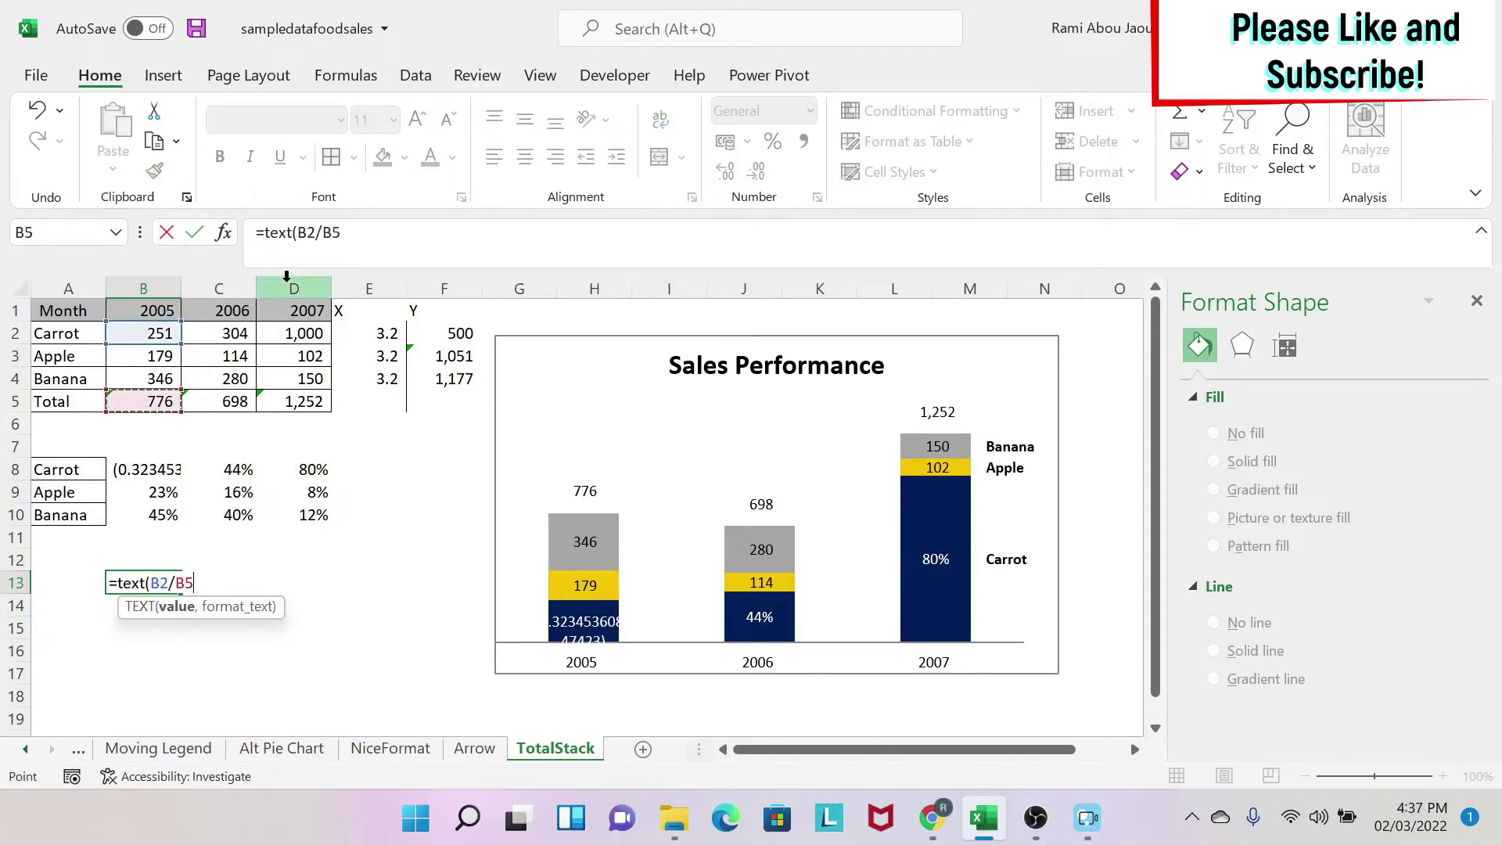
pyautogui.click(322, 237)
pyautogui.write('$5')
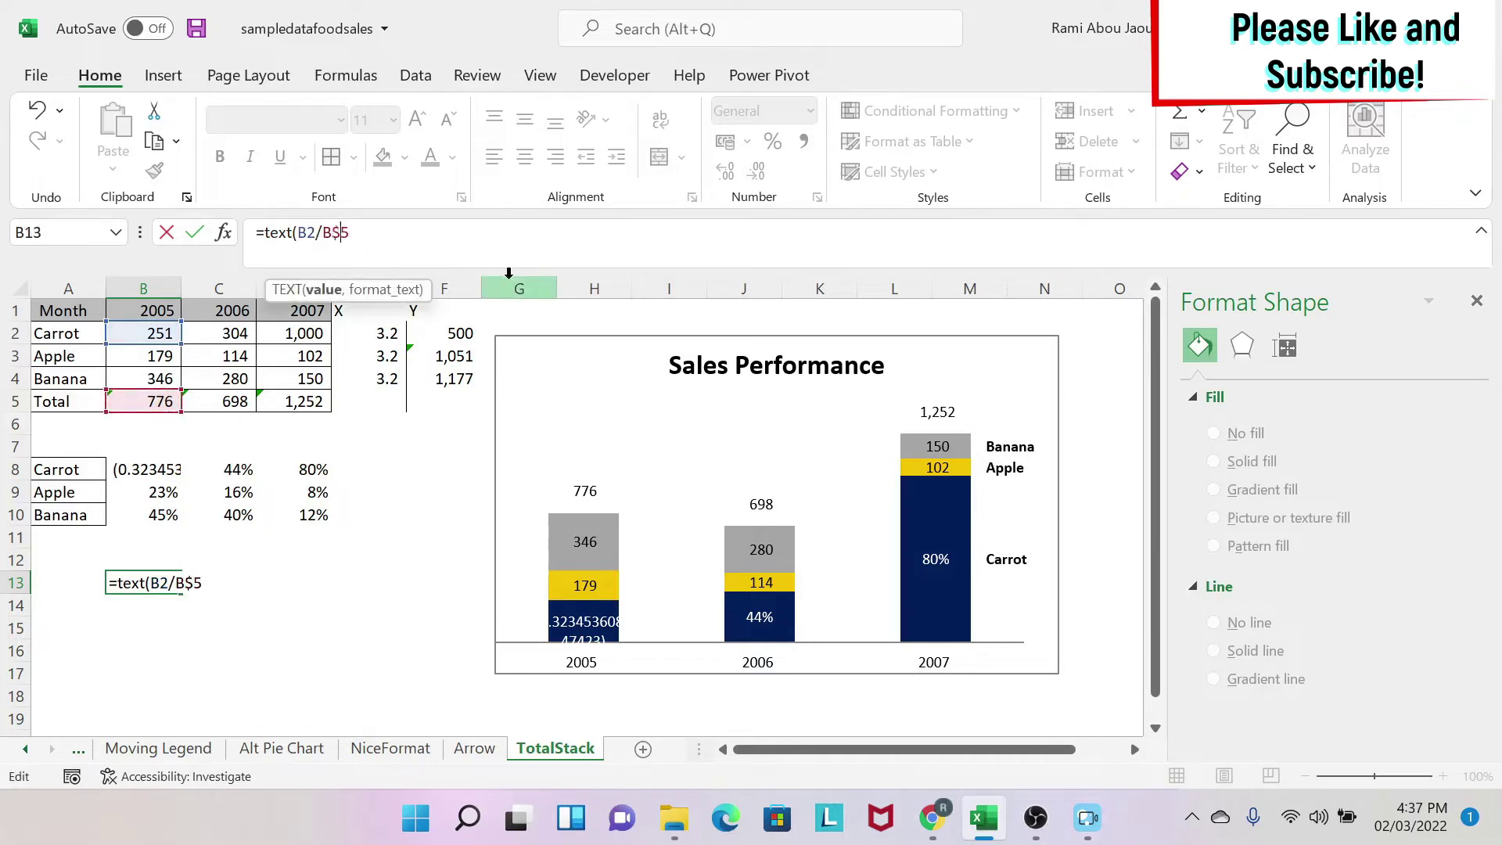
pyautogui.write(',"0')
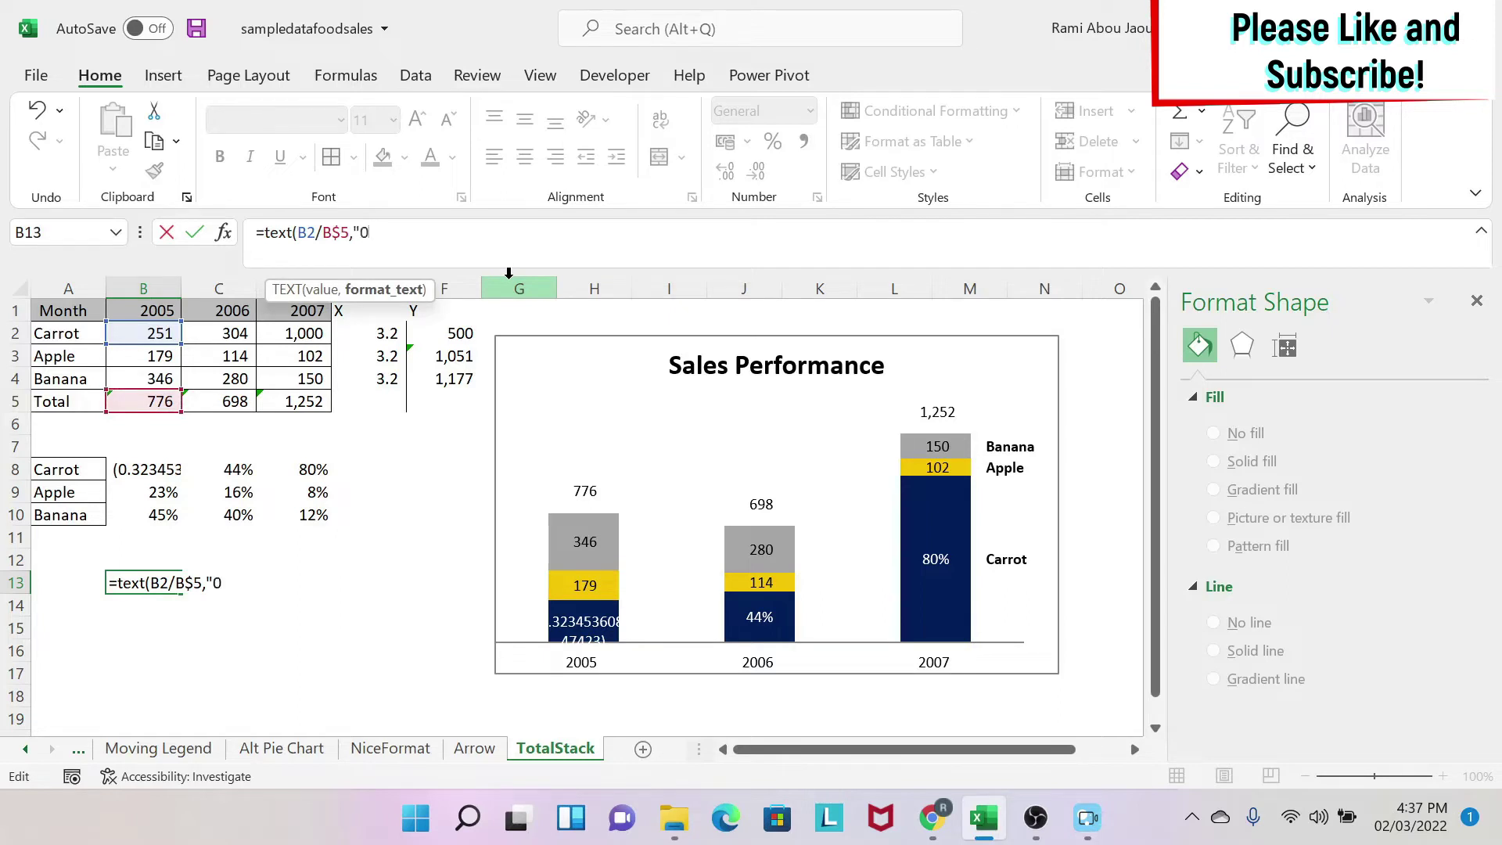
pyautogui.write('%')
pyautogui.write('")')
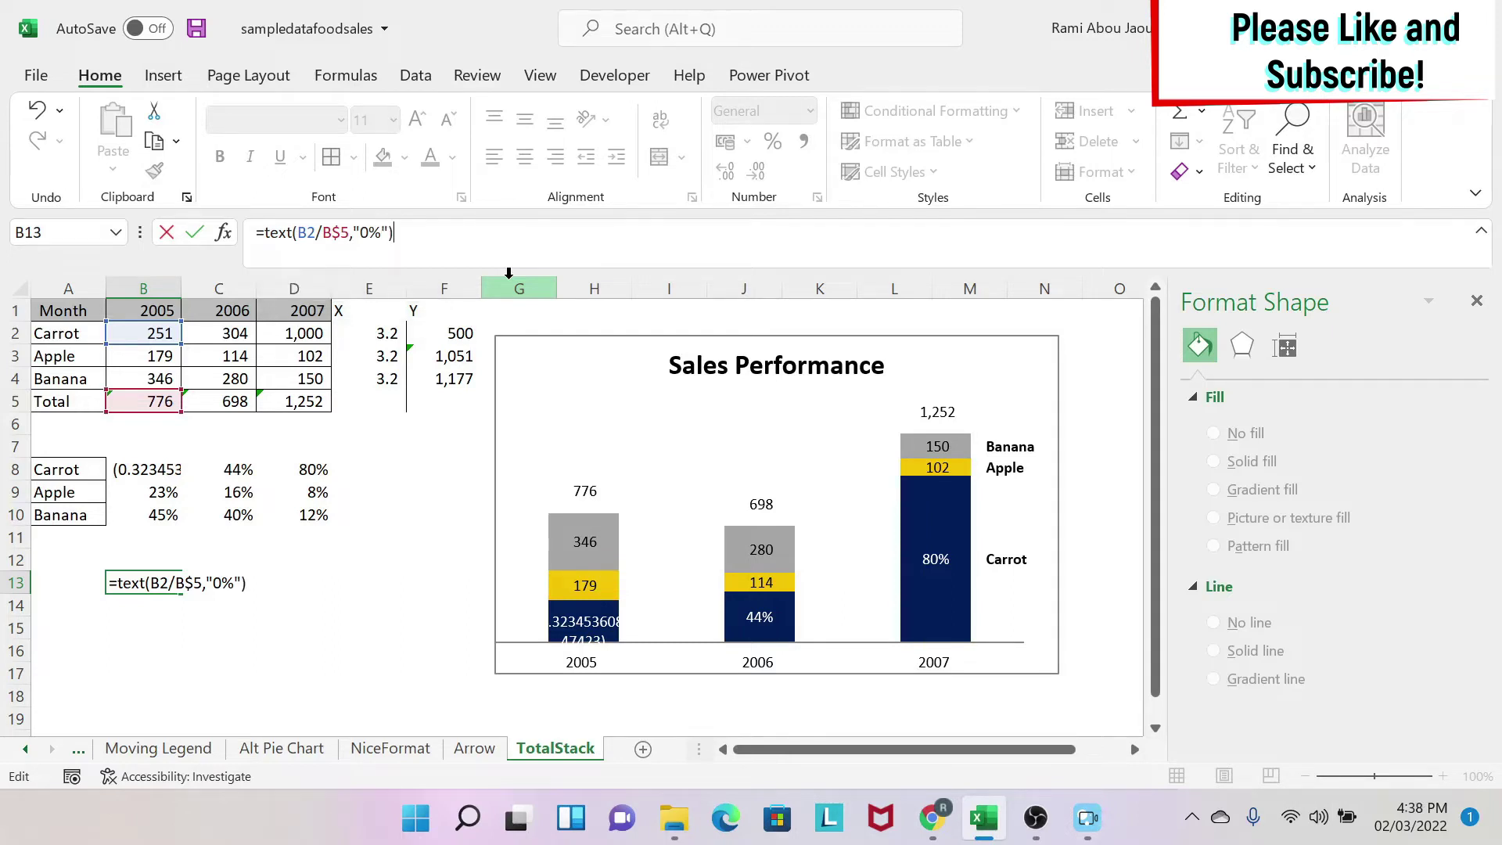
pyautogui.press('Return')
pyautogui.press('Up')
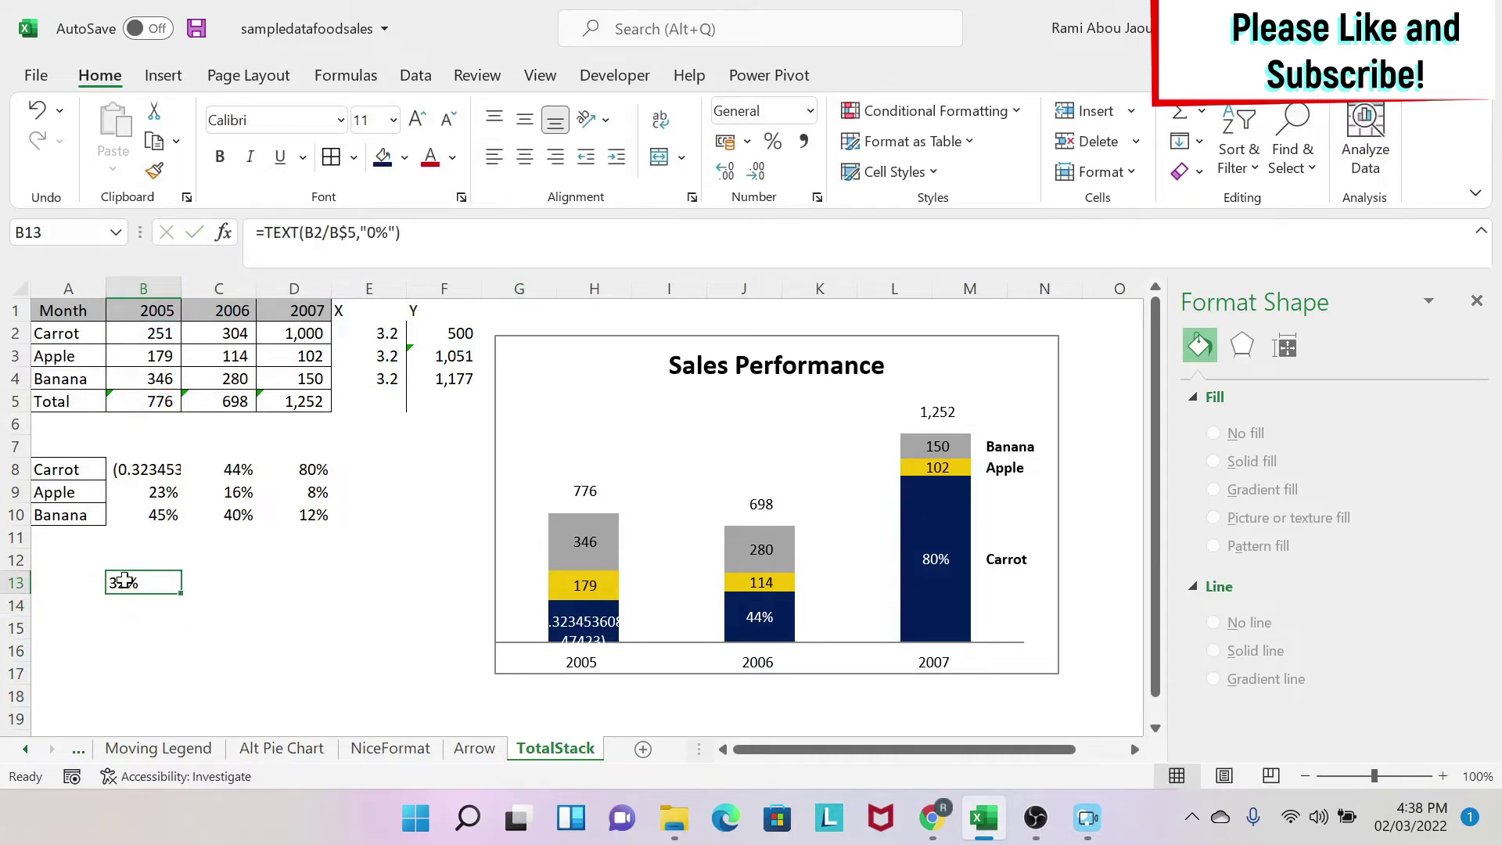
# Step: Copy the TEXT(B2/B$5,"0%") expression from B13's formula without changing it
pyautogui.moveTo(401, 233); pyautogui.dragTo(268, 238)
pyautogui.hotkey('ctrl', 'c')
pyautogui.press('Escape')
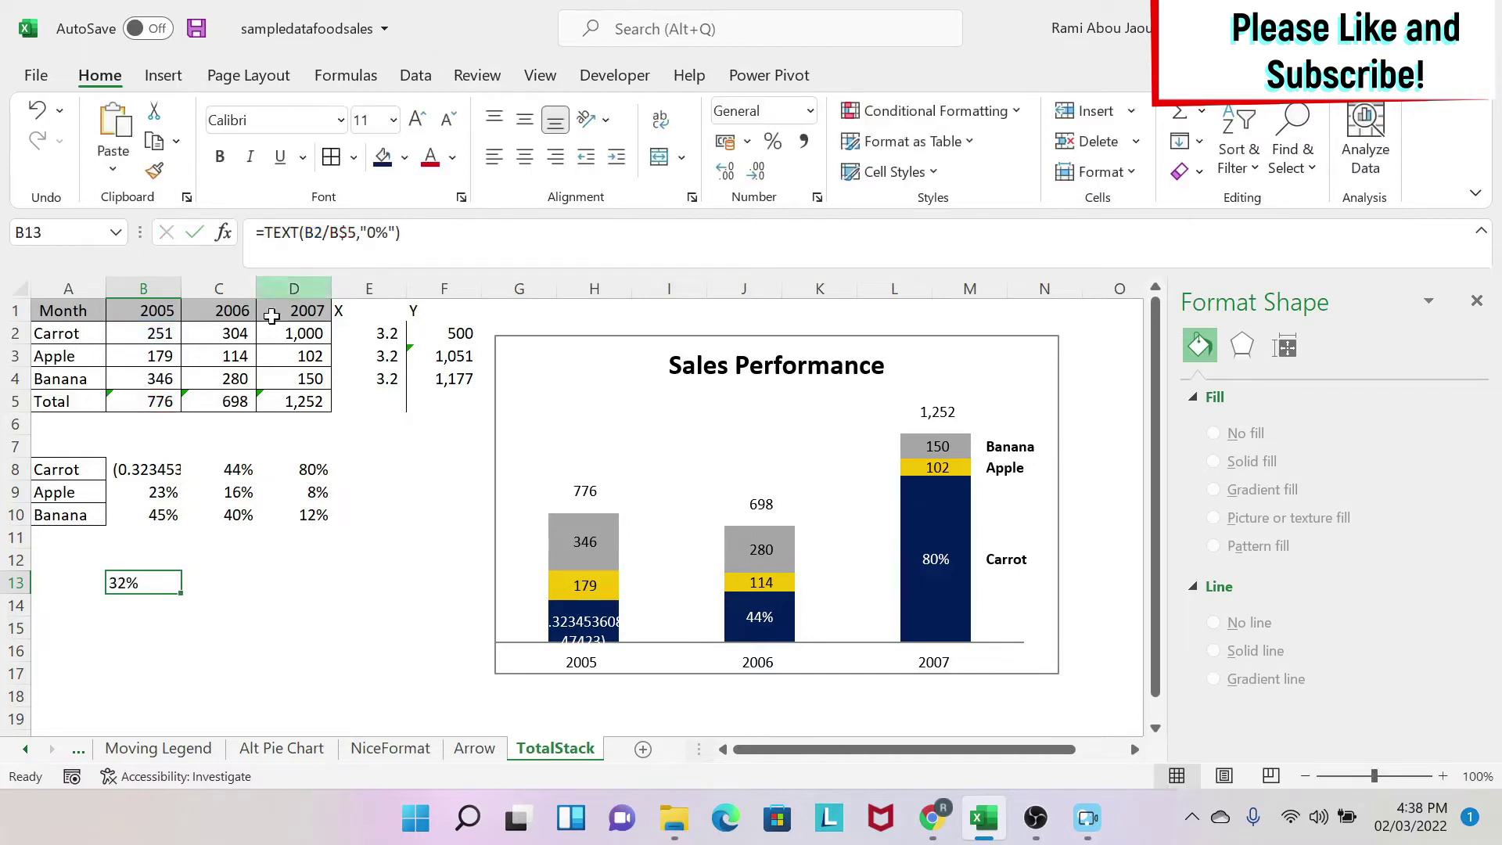
# Step: Replace B2/B$5 in B8's formula with TEXT(B2/B$5,"0%") so it shows (32%)
pyautogui.click(136, 465)
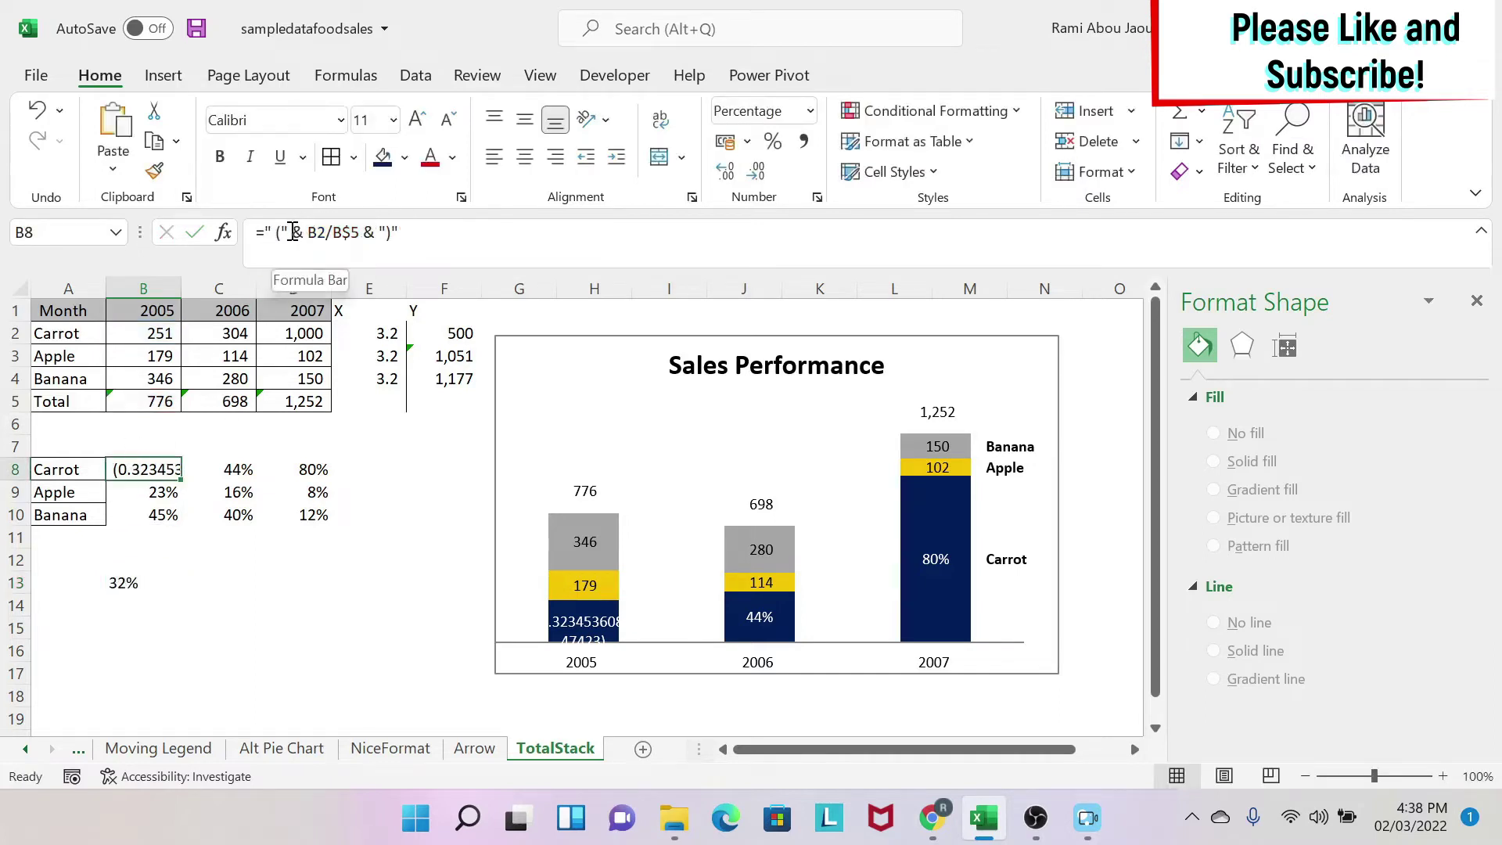
pyautogui.moveTo(312, 232); pyautogui.dragTo(353, 229)
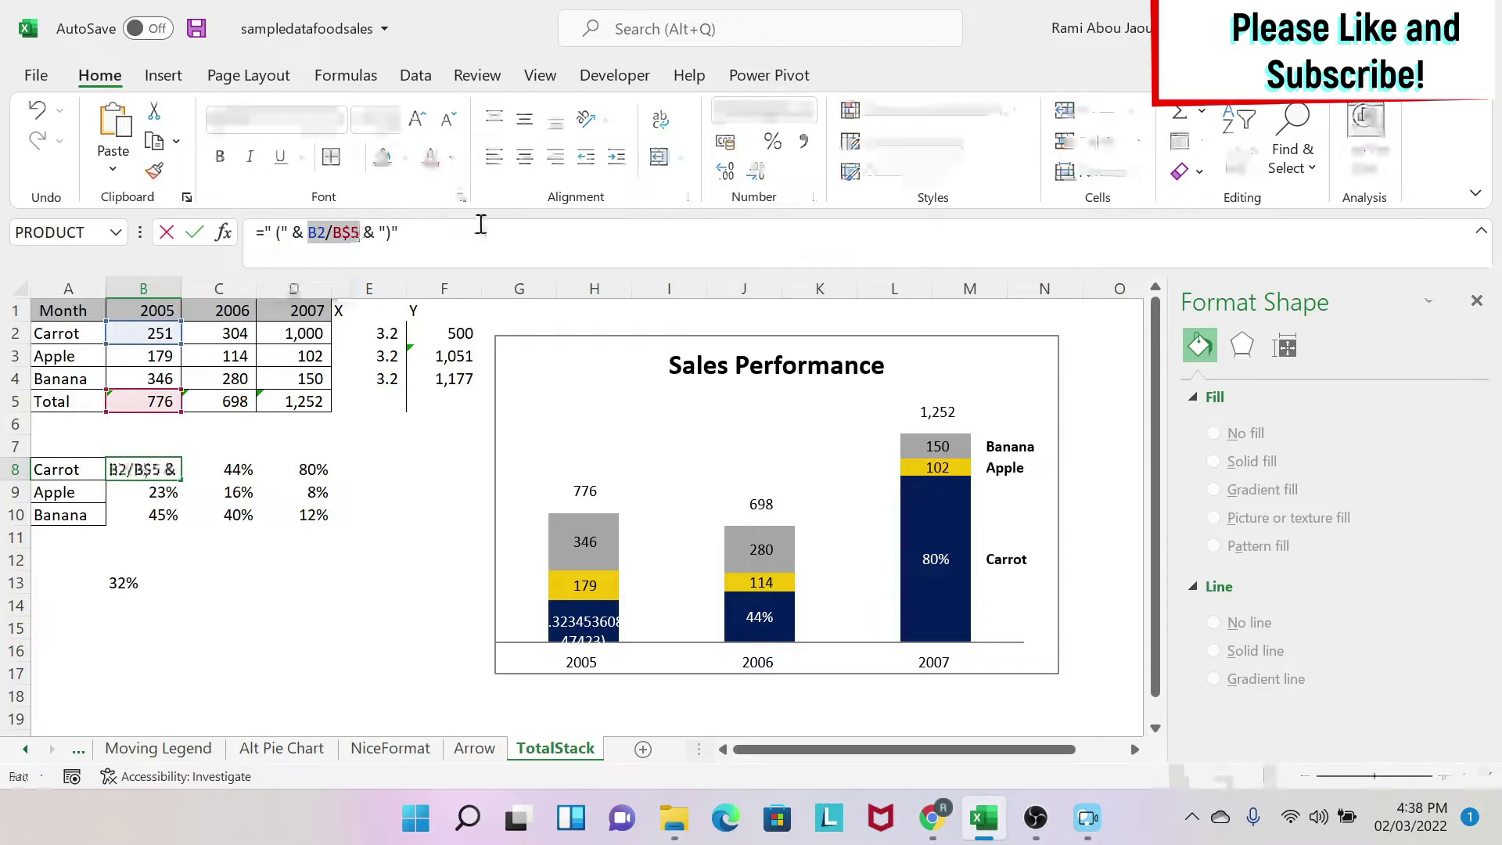
pyautogui.hotkey('ctrl', 'v')
pyautogui.hotkey('ctrl', 'Return')
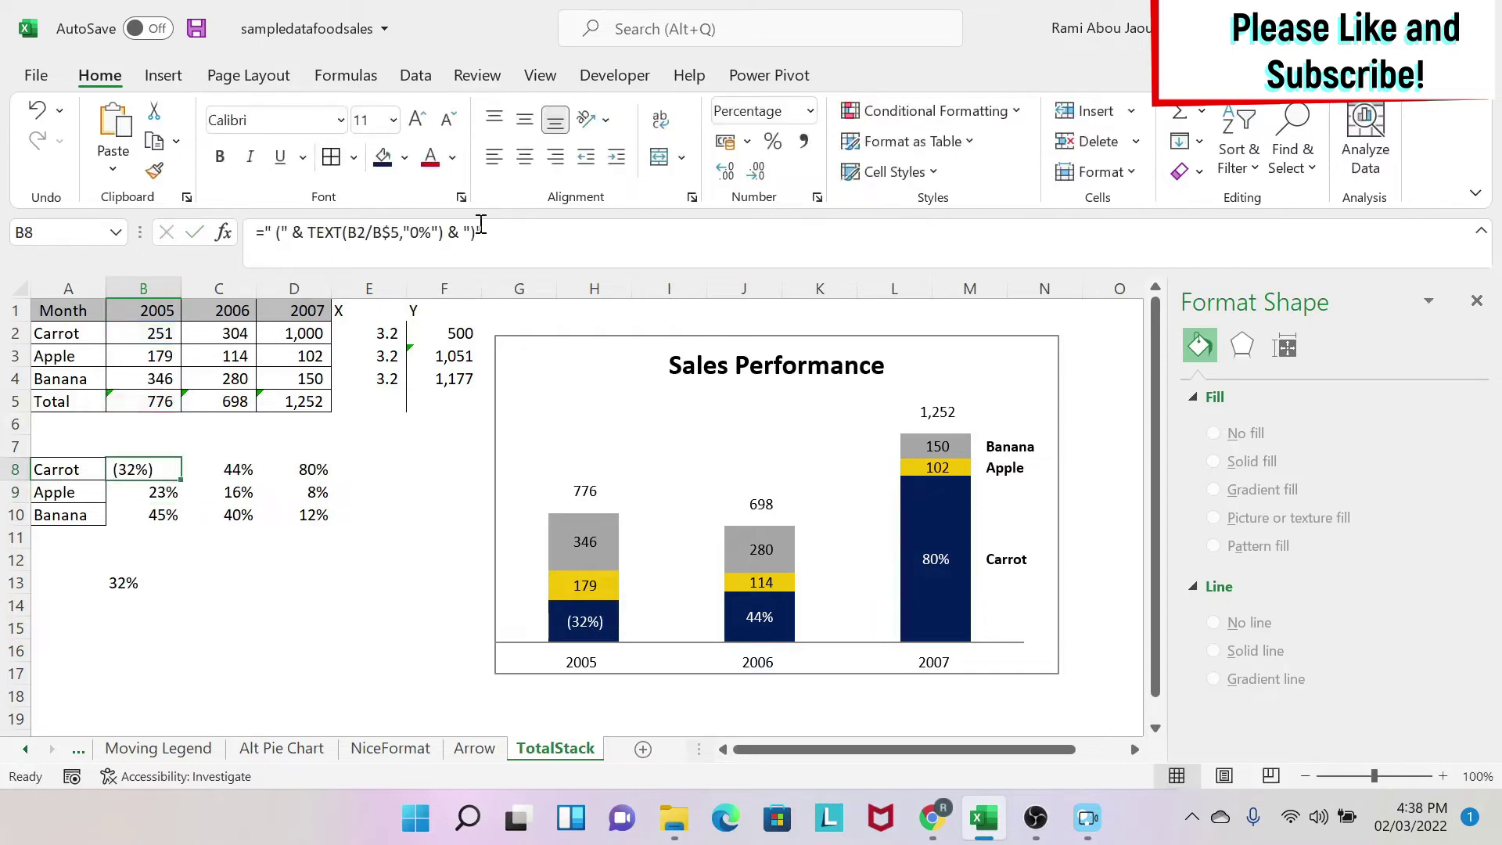
# Step: Prepend B2& so B8 reads 251 (32%), and fill it across C8:D8
pyautogui.click(265, 232)
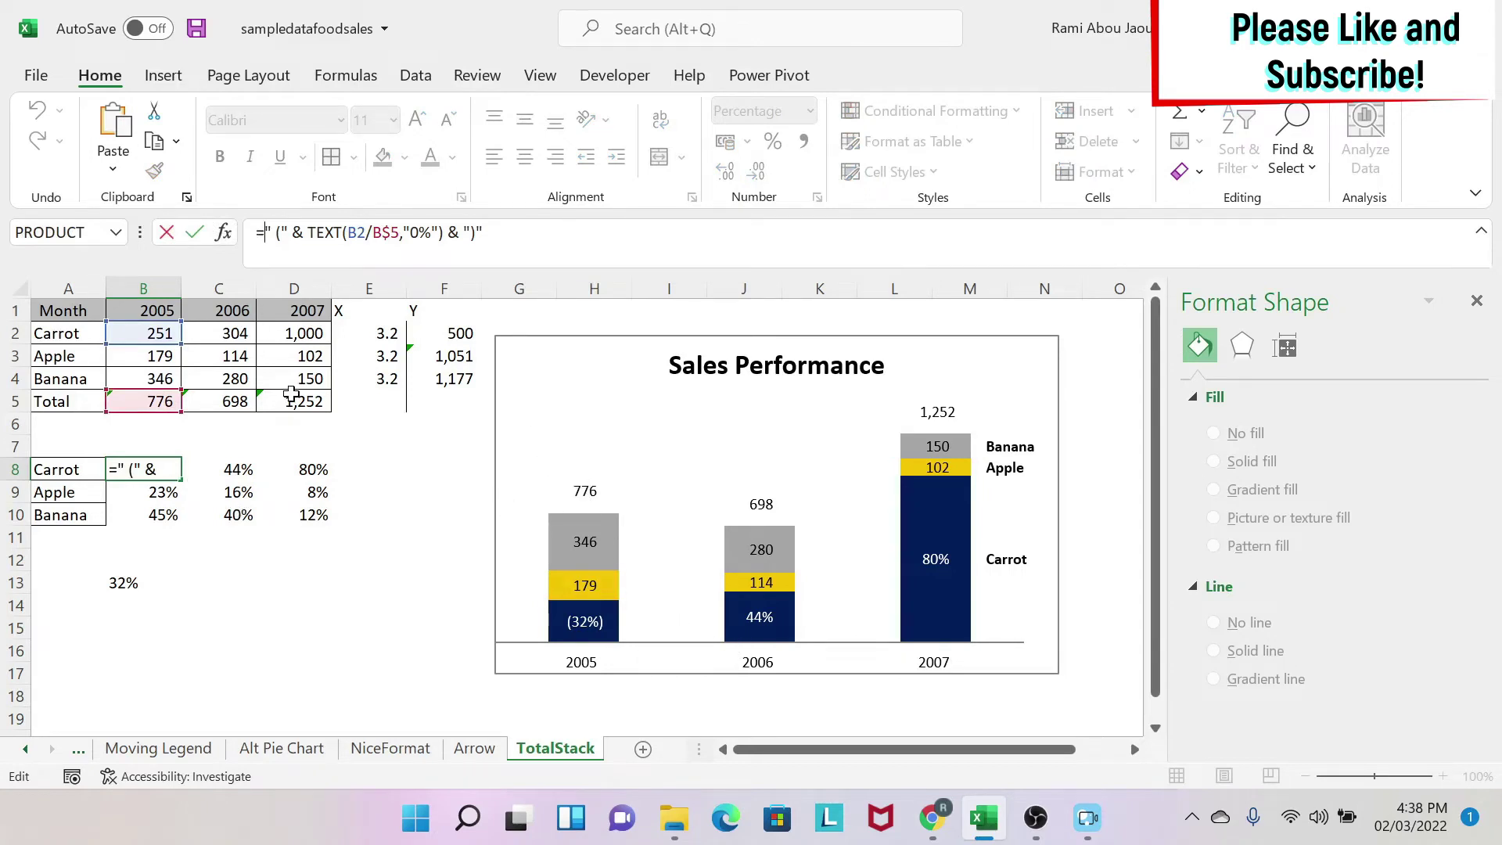
pyautogui.click(146, 334)
pyautogui.write('&')
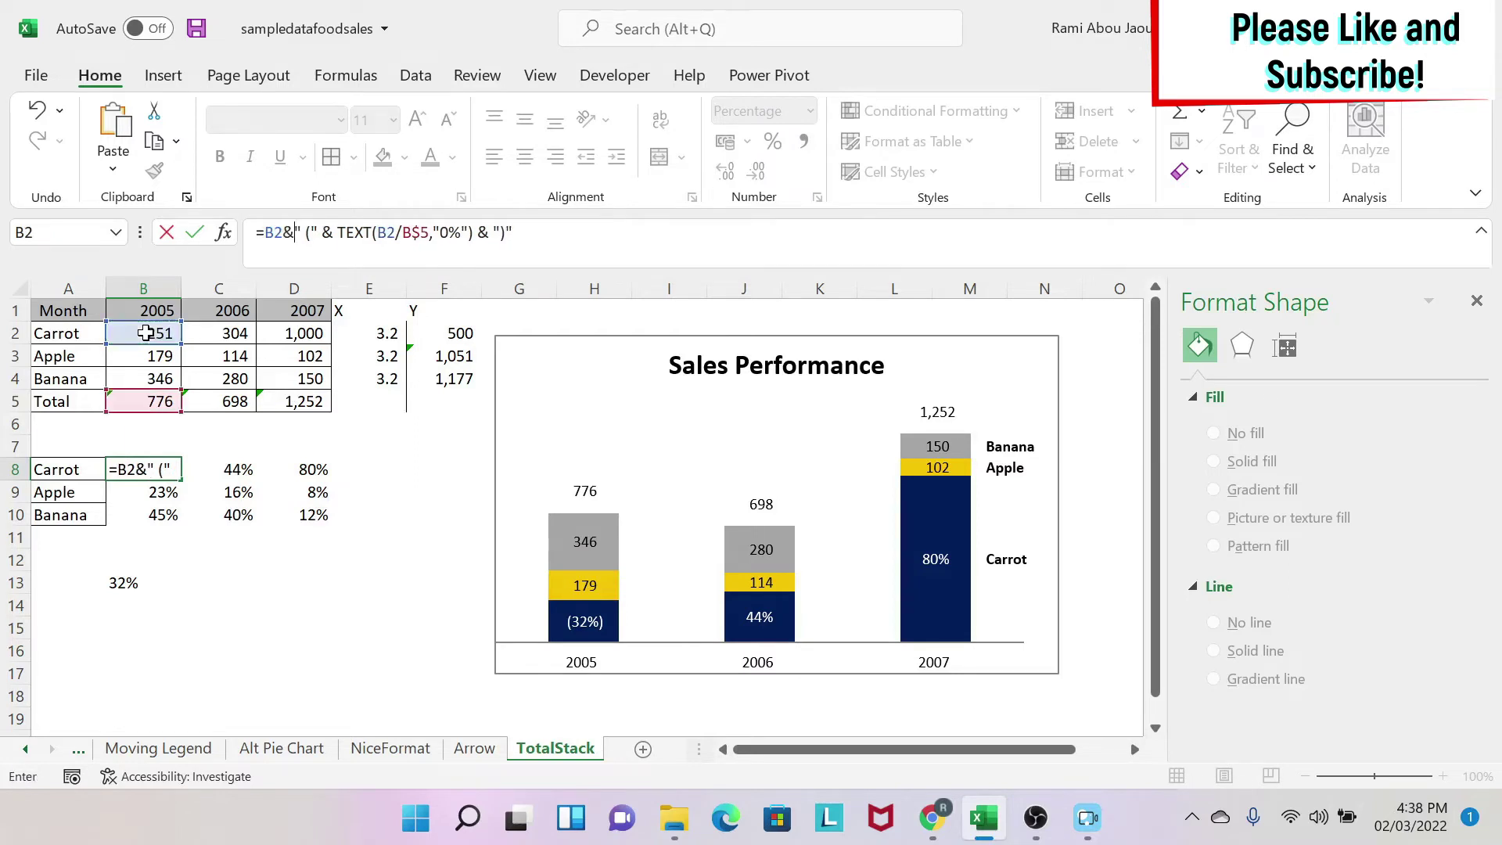
pyautogui.press('Return')
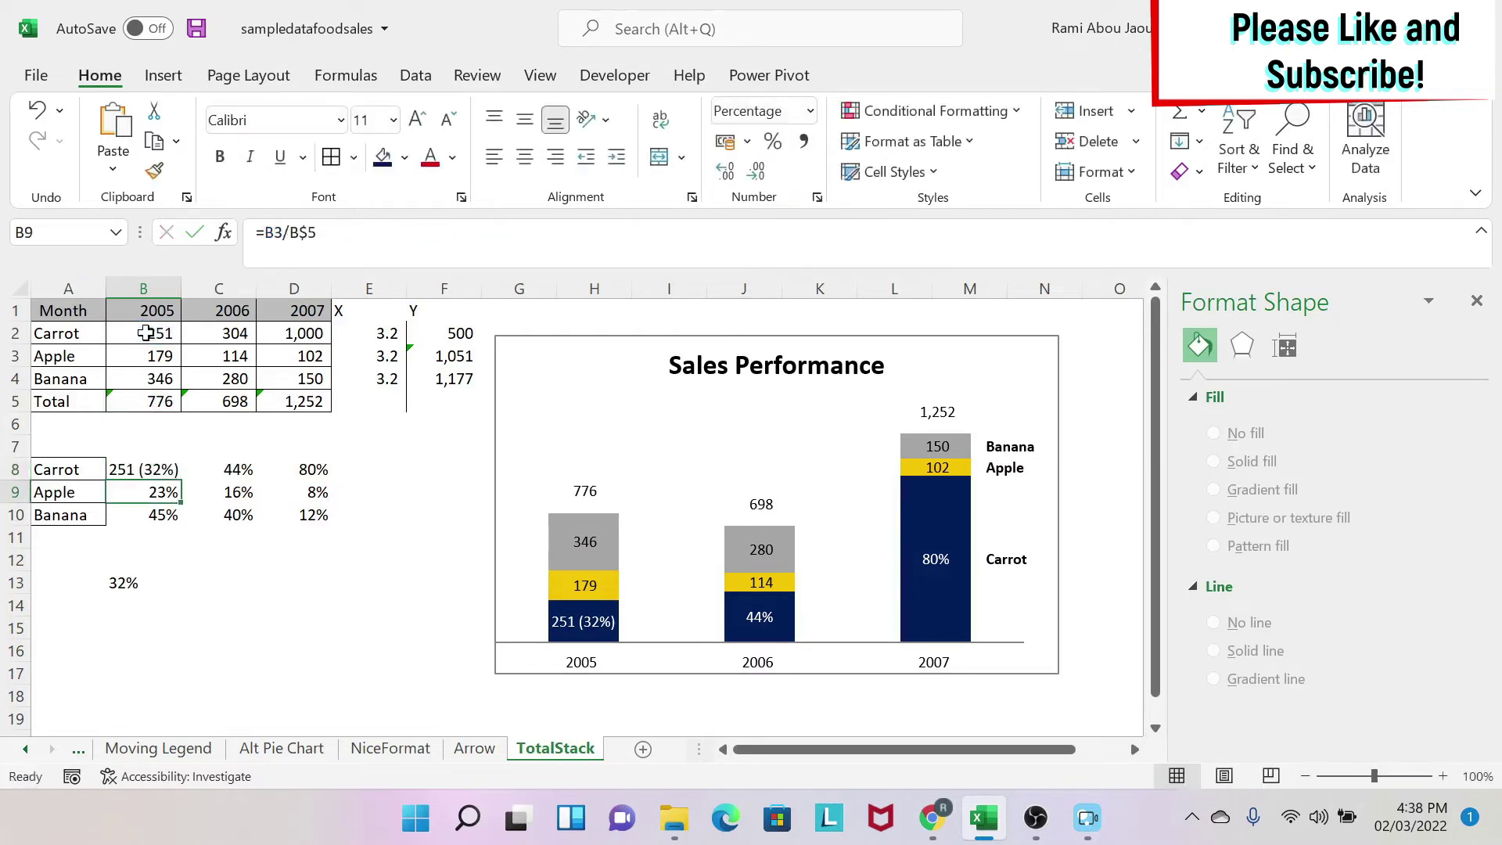
pyautogui.press('Up')
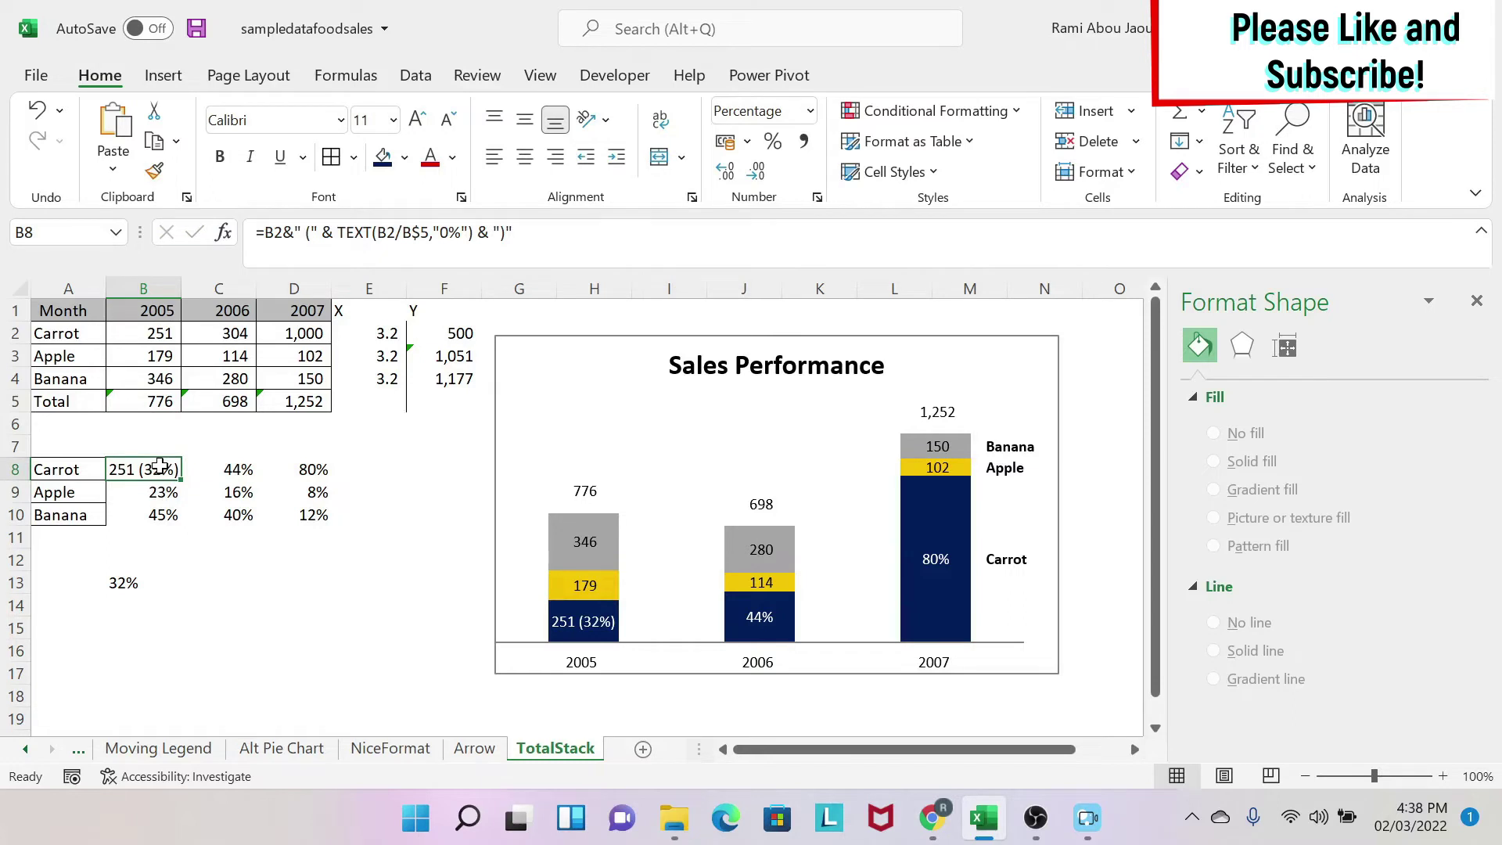
pyautogui.moveTo(180, 479); pyautogui.dragTo(313, 469)
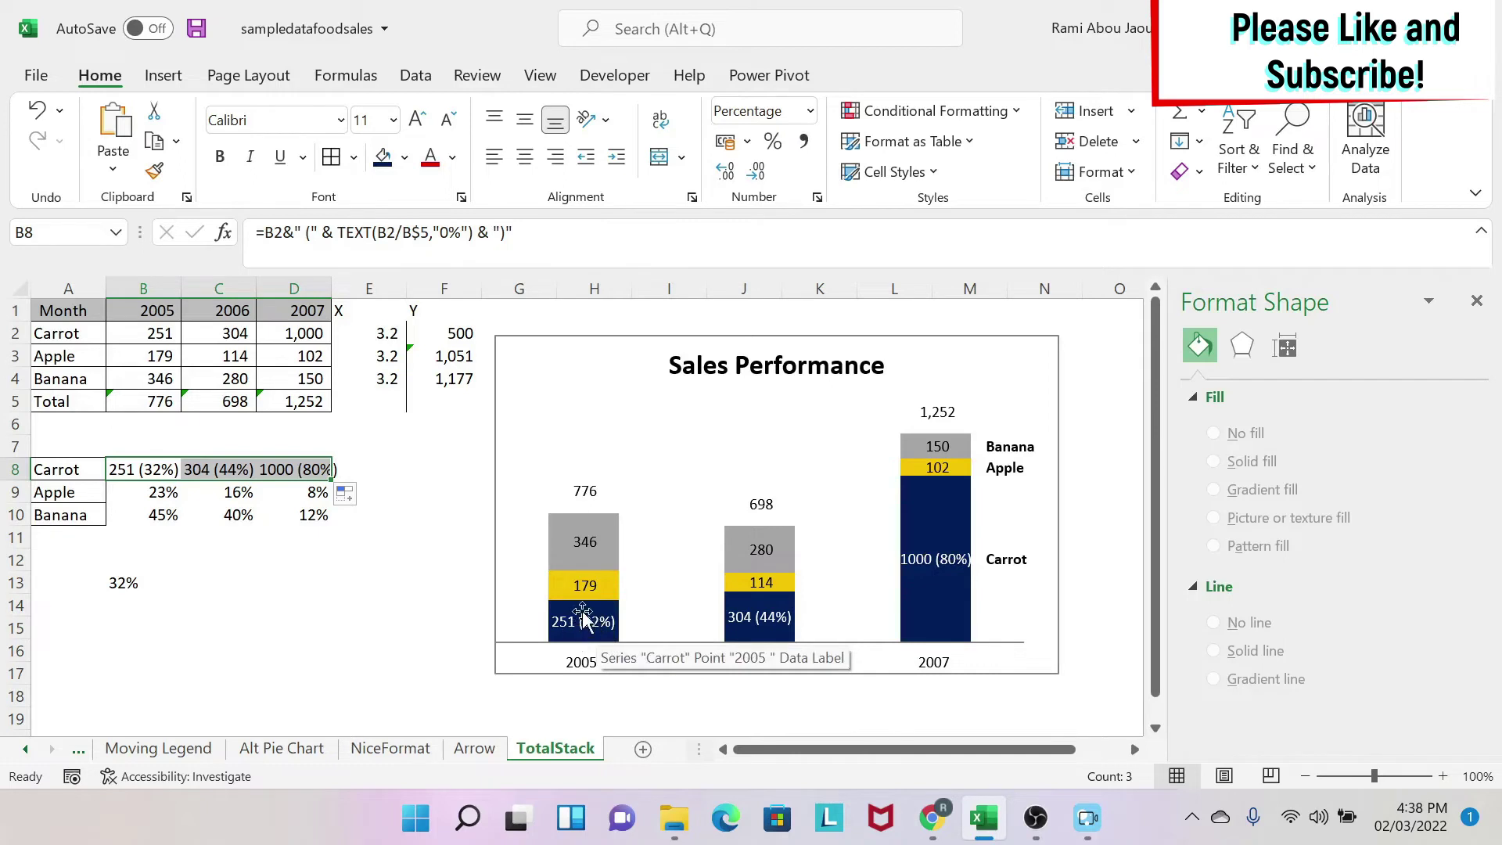
# Step: Add an Alt+Enter line break in B8's formula so (32%) sits below 251
pyautogui.click(131, 469)
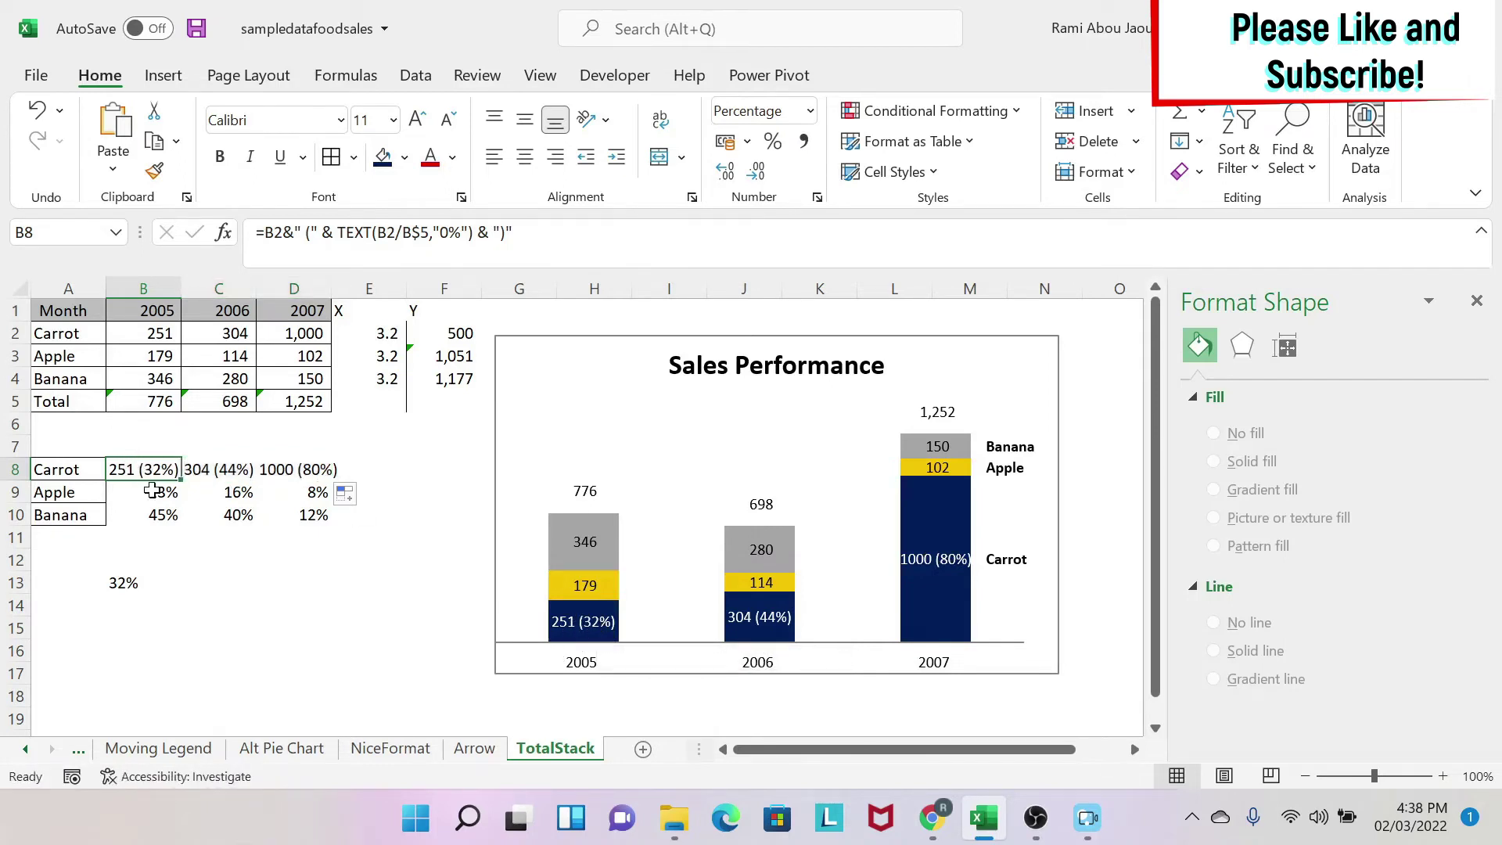
pyautogui.click(291, 229)
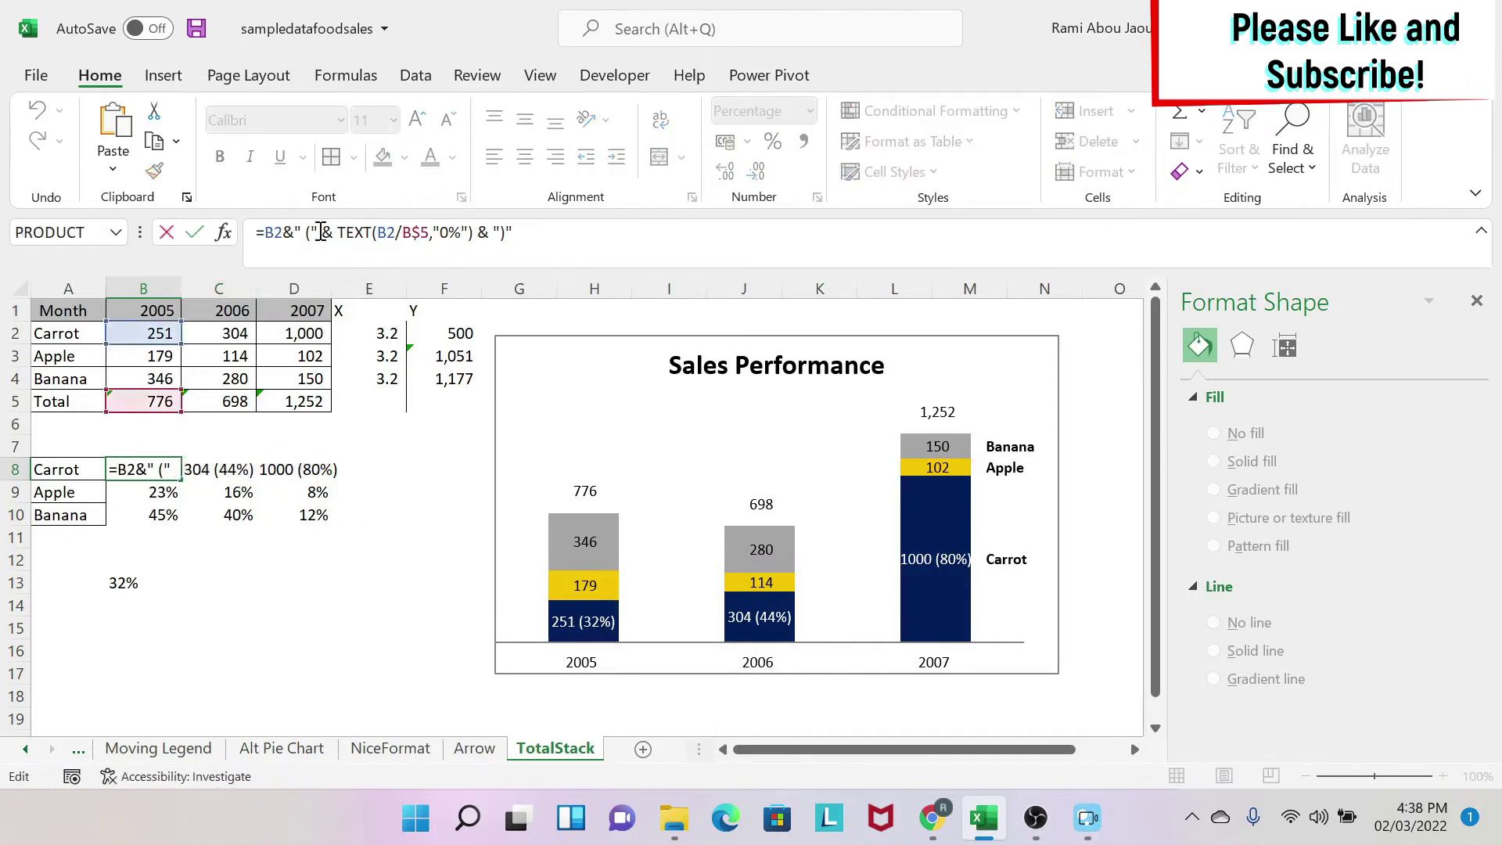
pyautogui.click(312, 232)
pyautogui.moveTo(558, 521)
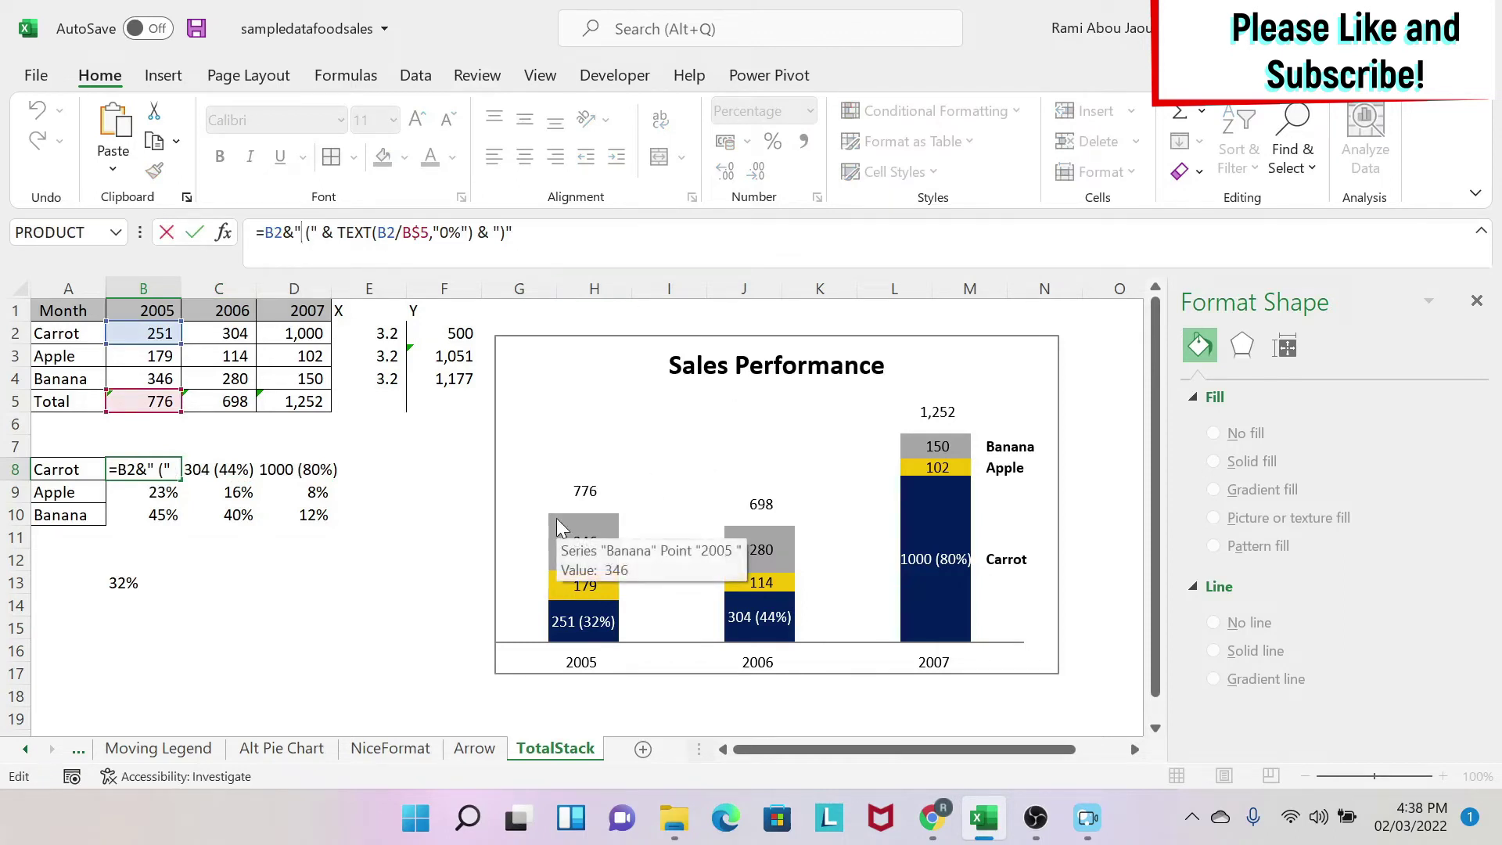
pyautogui.press('alt')
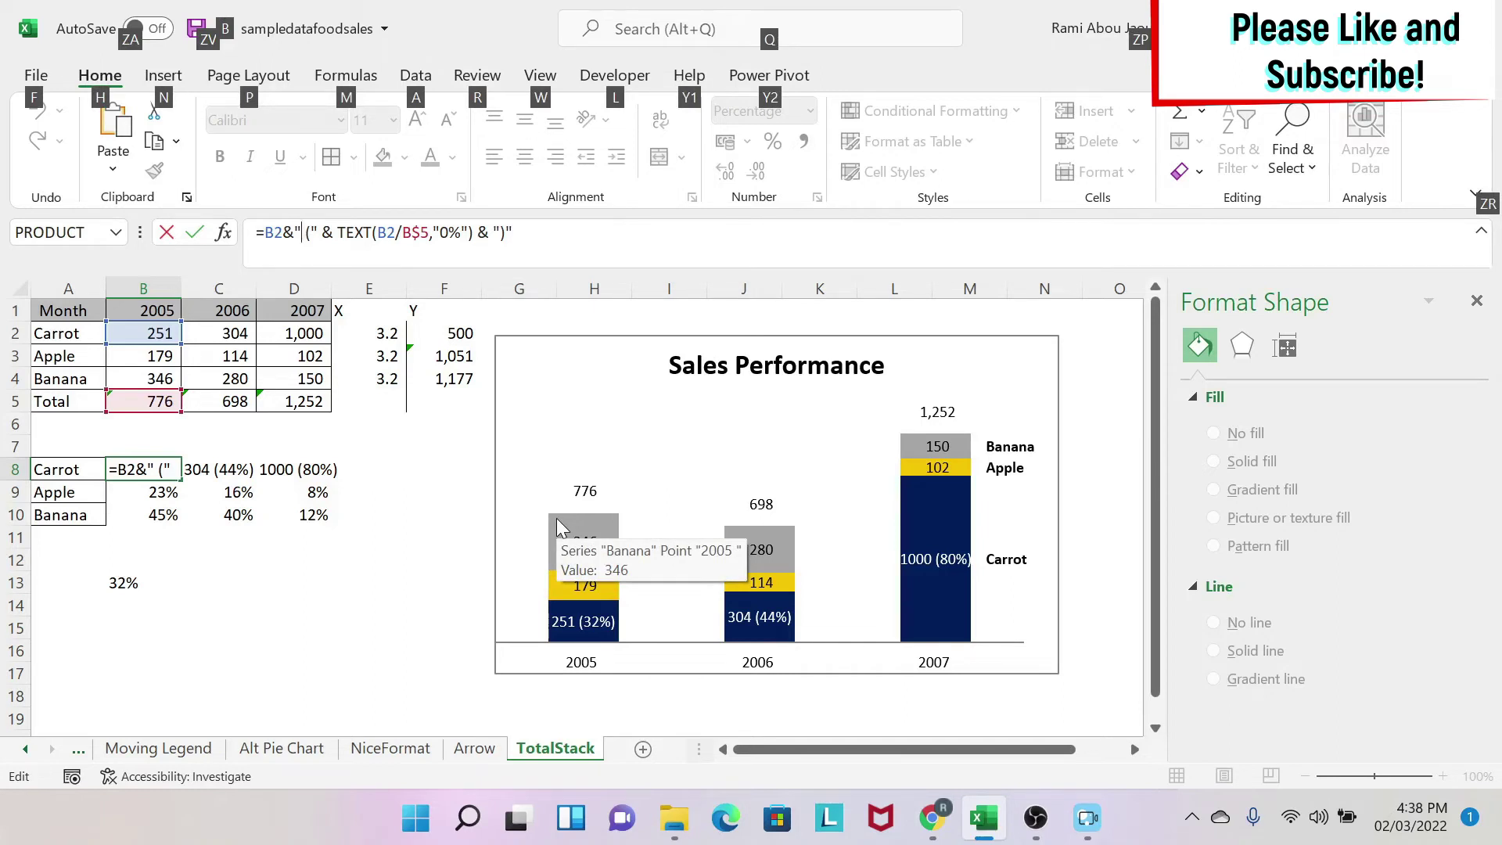
pyautogui.hotkey('alt', 'Return')
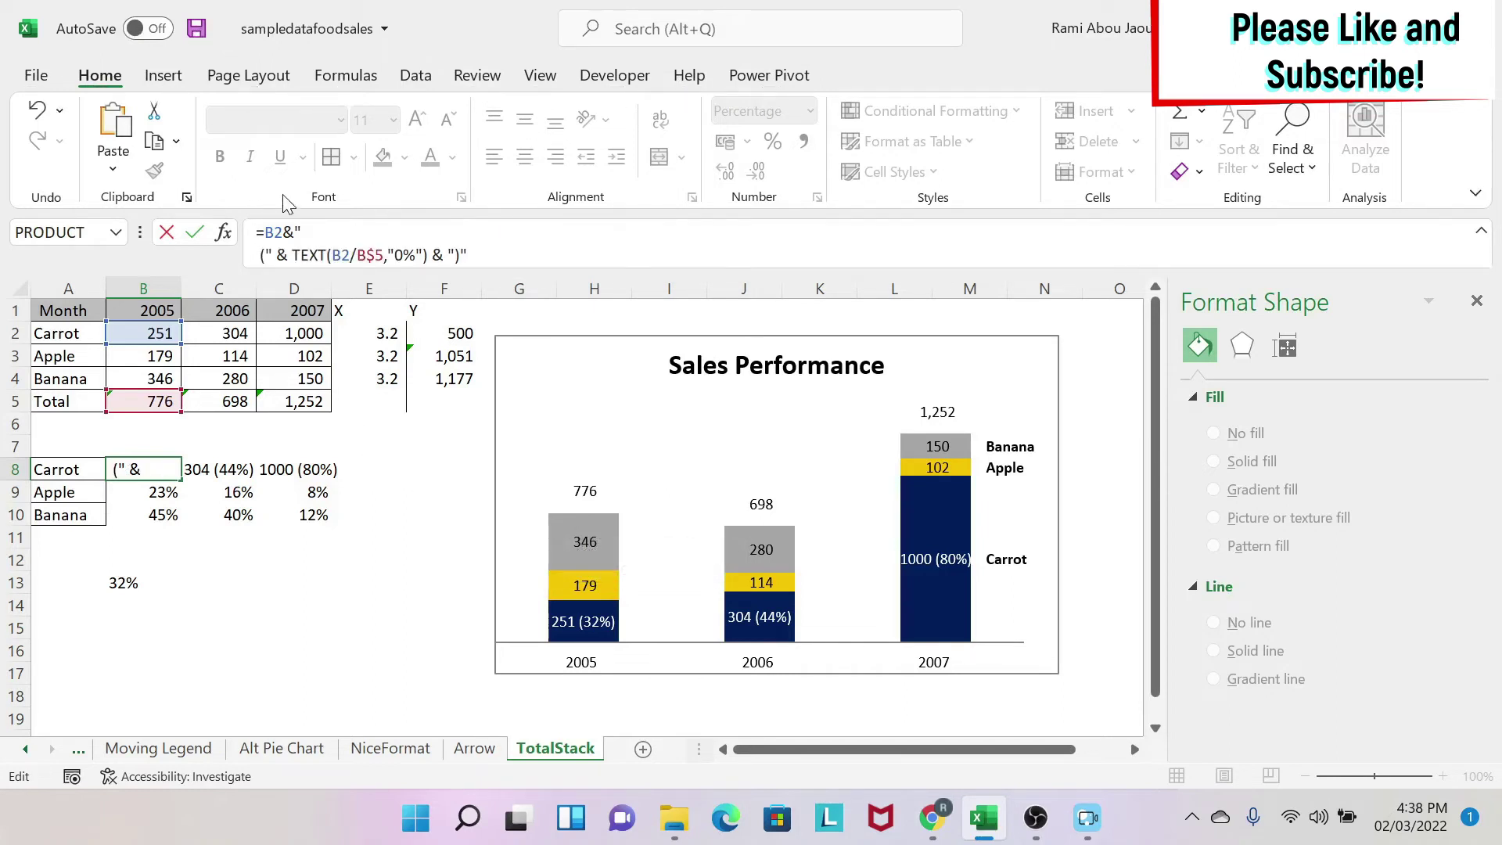
pyautogui.press('Return')
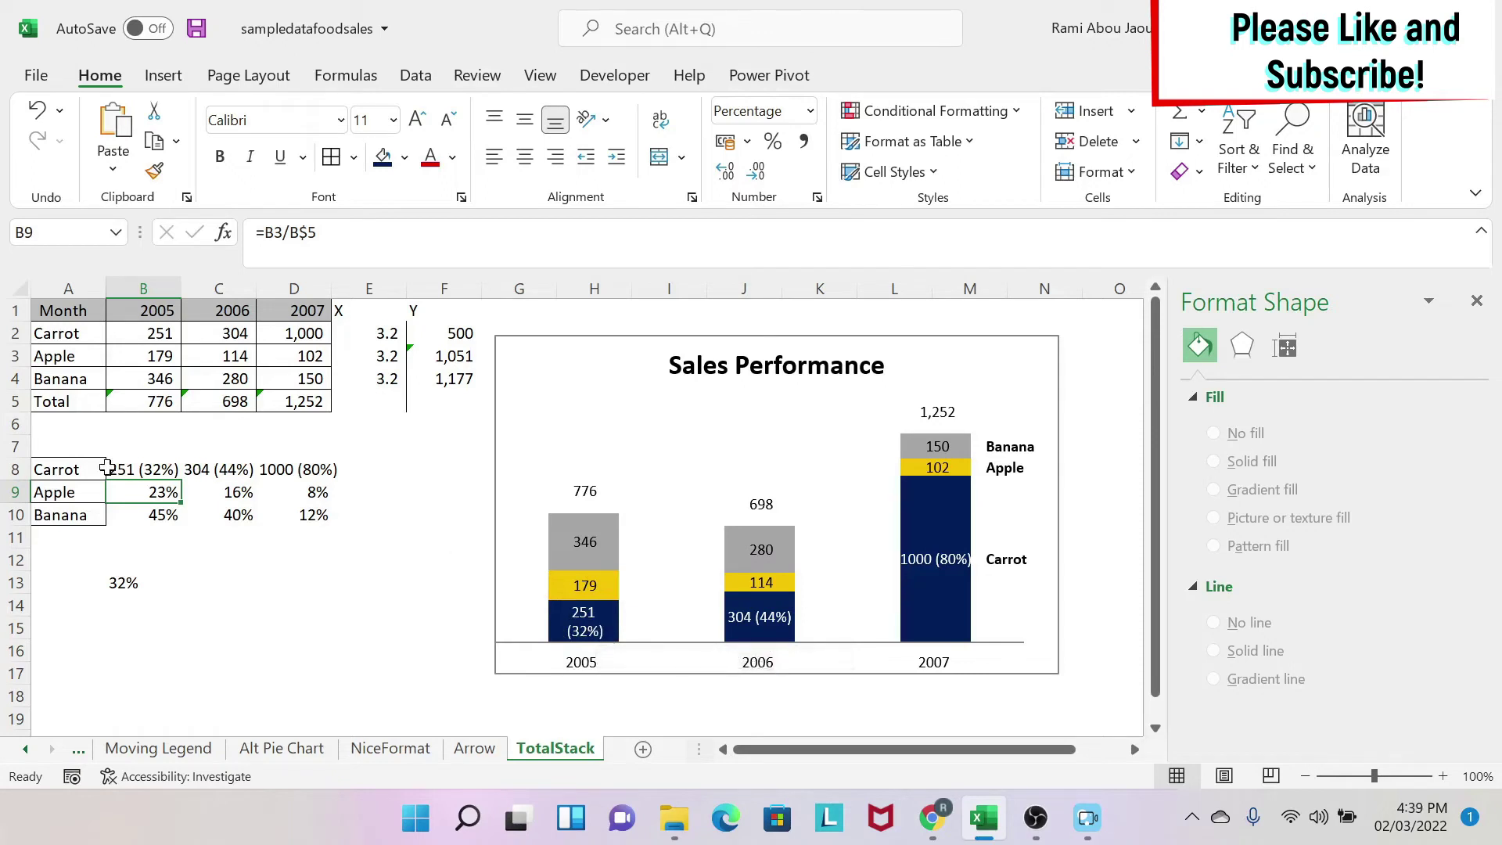
# Step: Copy the two-line label formula from B8 across C8 and D8
pyautogui.click(181, 470)
pyautogui.moveTo(181, 480); pyautogui.dragTo(336, 522)
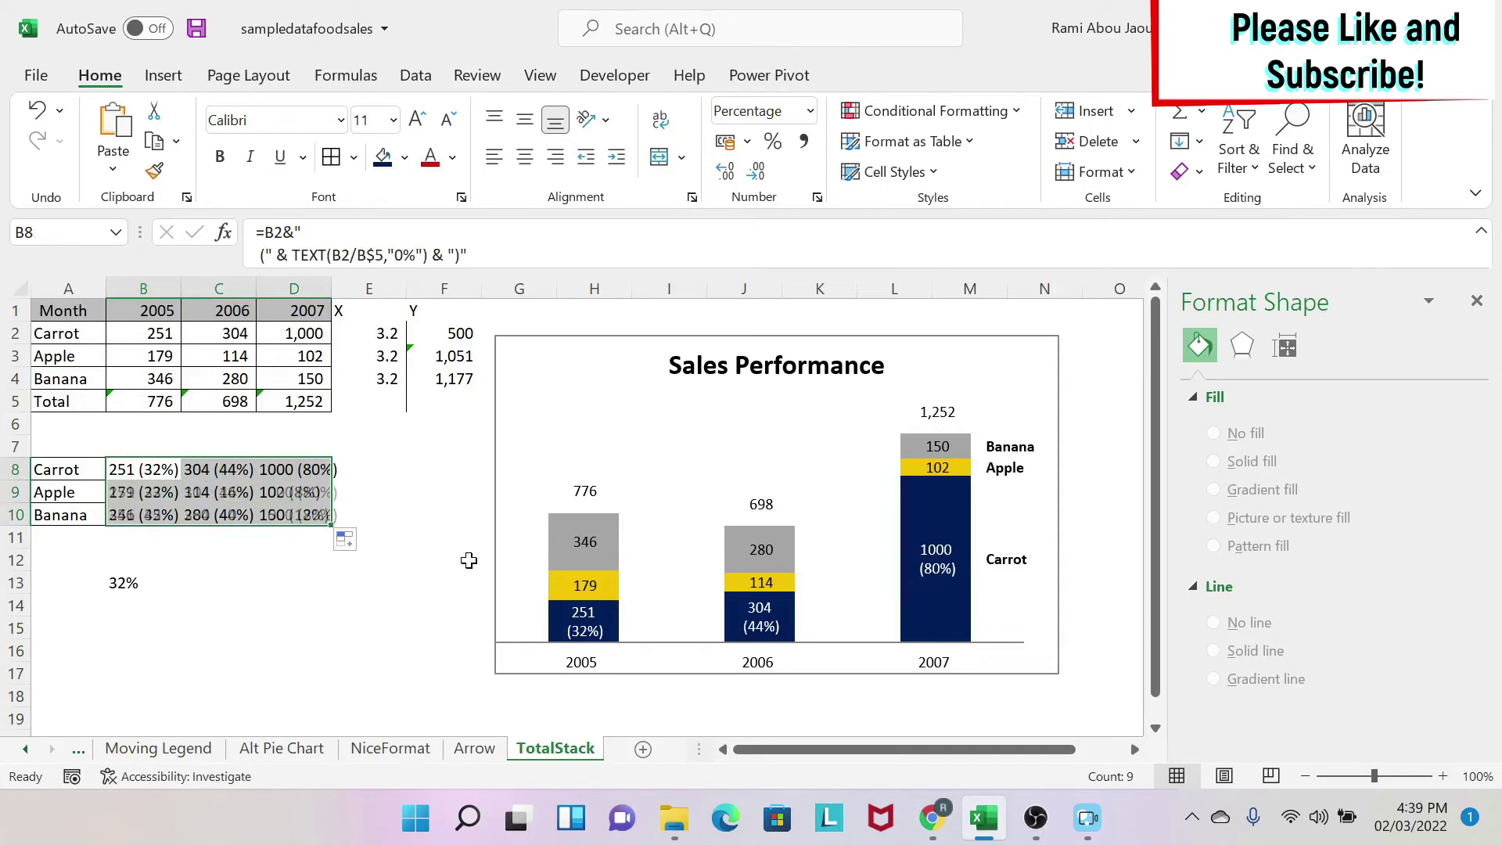
pyautogui.click(457, 575)
# Step: Set the Apple data labels to Value From Cells B9:D9 and turn off Value
pyautogui.click(585, 585)
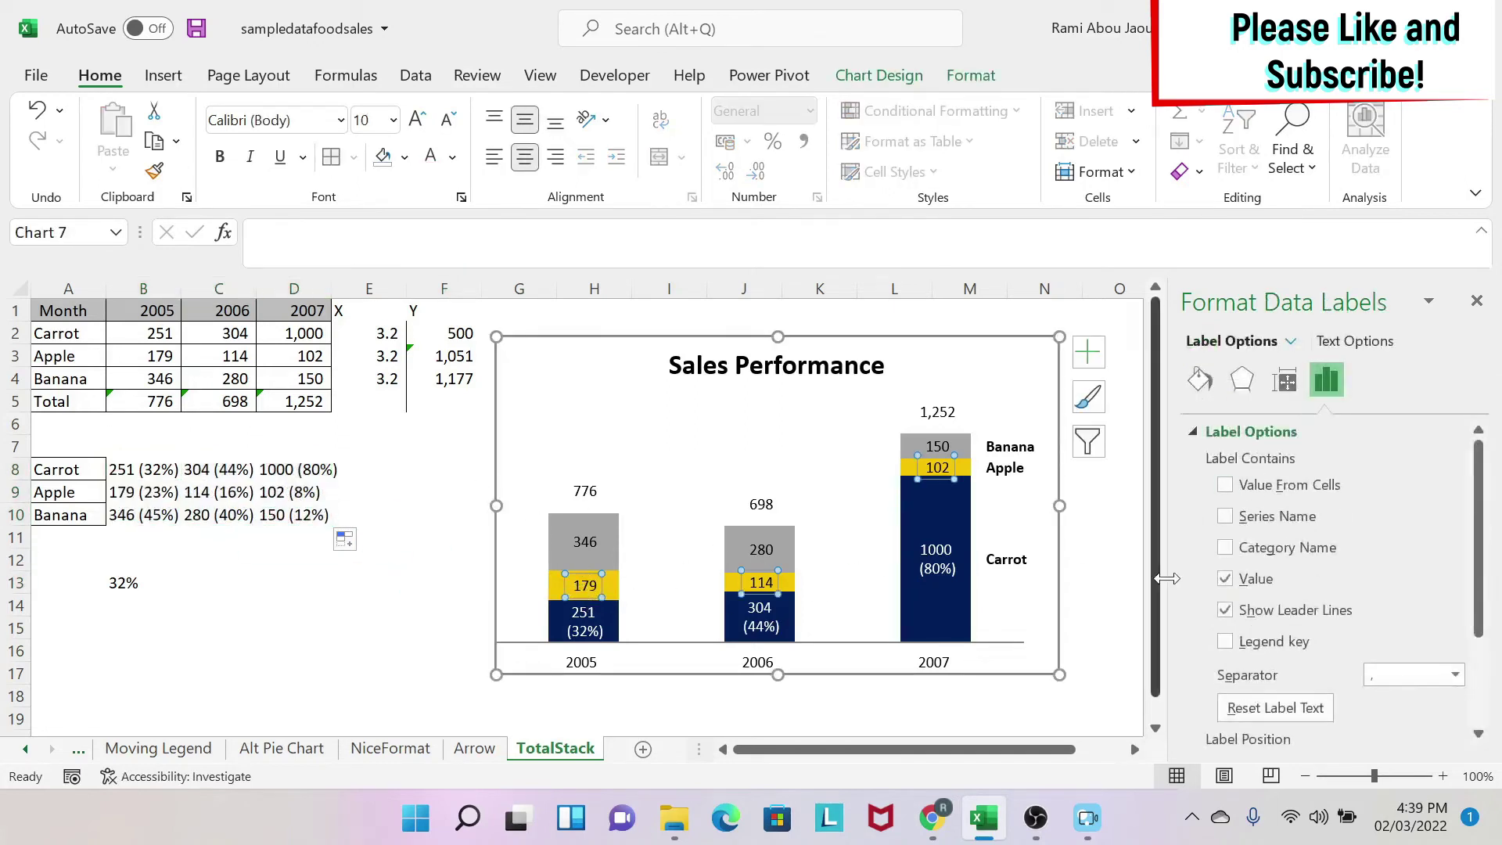
pyautogui.click(1303, 486)
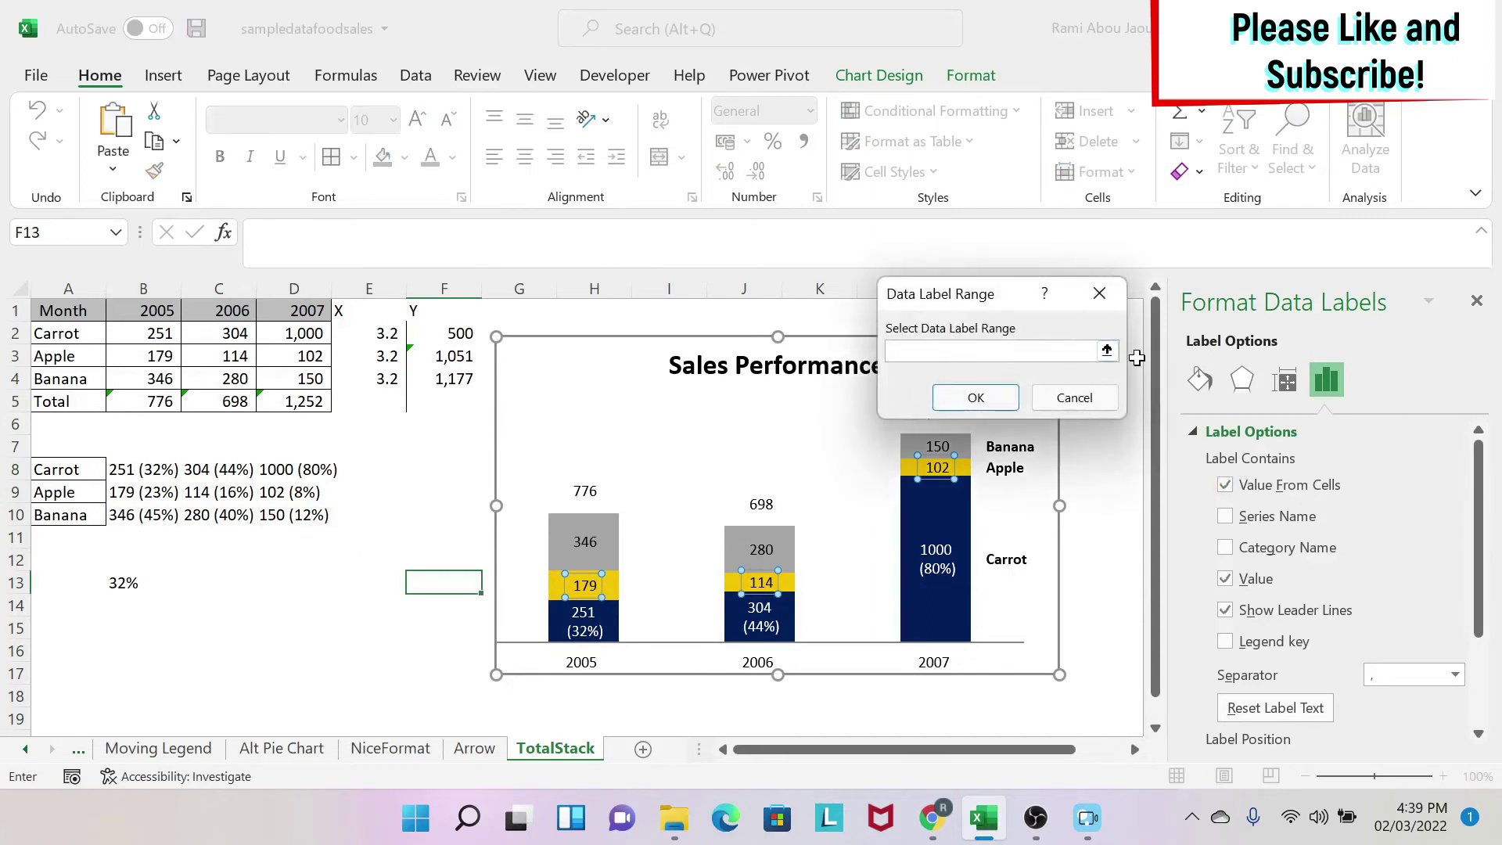
pyautogui.click(1105, 352)
pyautogui.moveTo(122, 491); pyautogui.dragTo(317, 493)
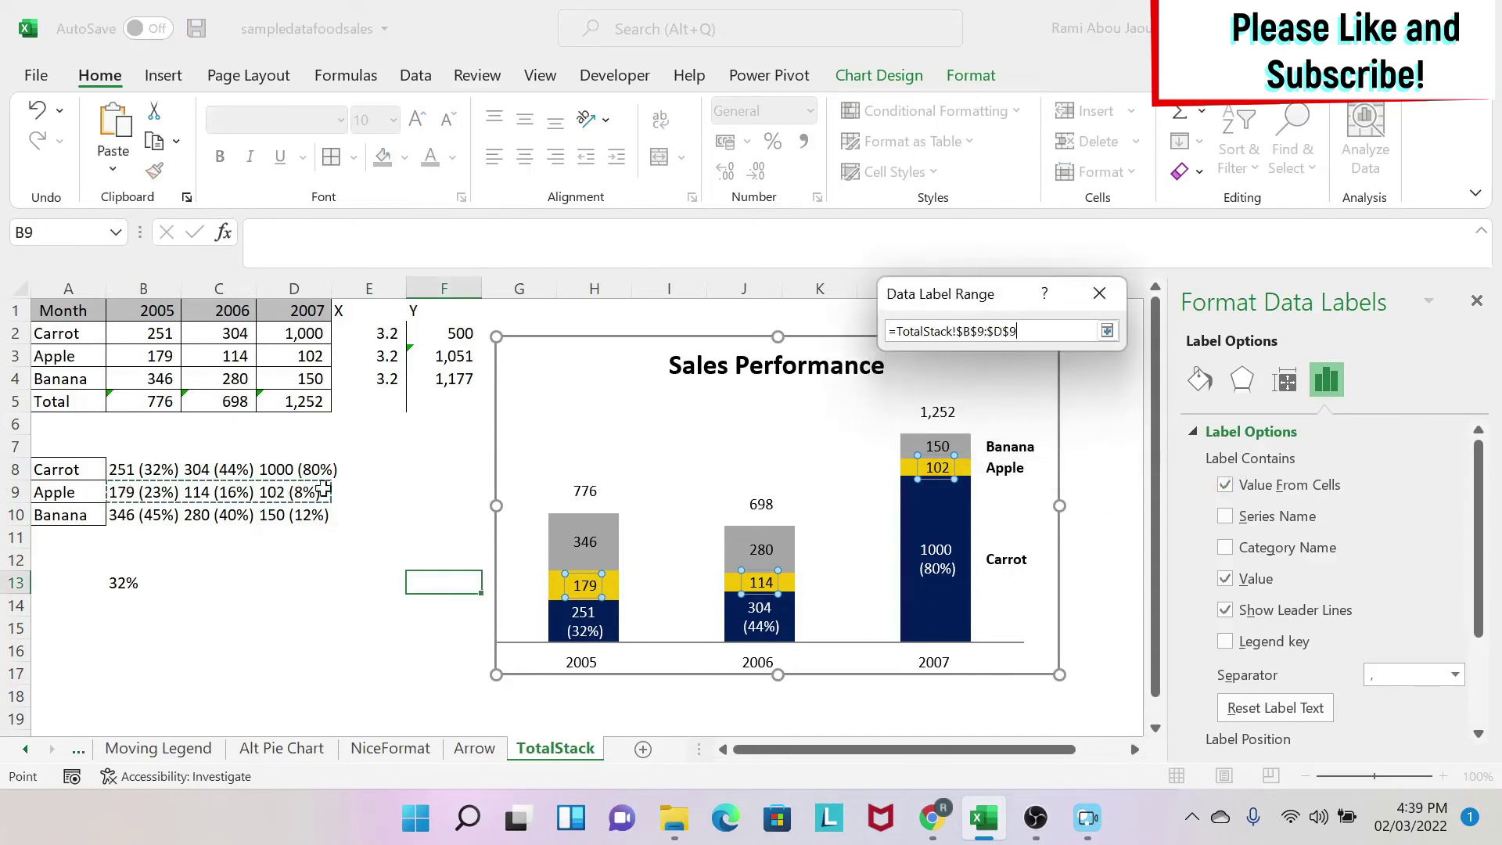
pyautogui.click(1107, 331)
pyautogui.click(973, 396)
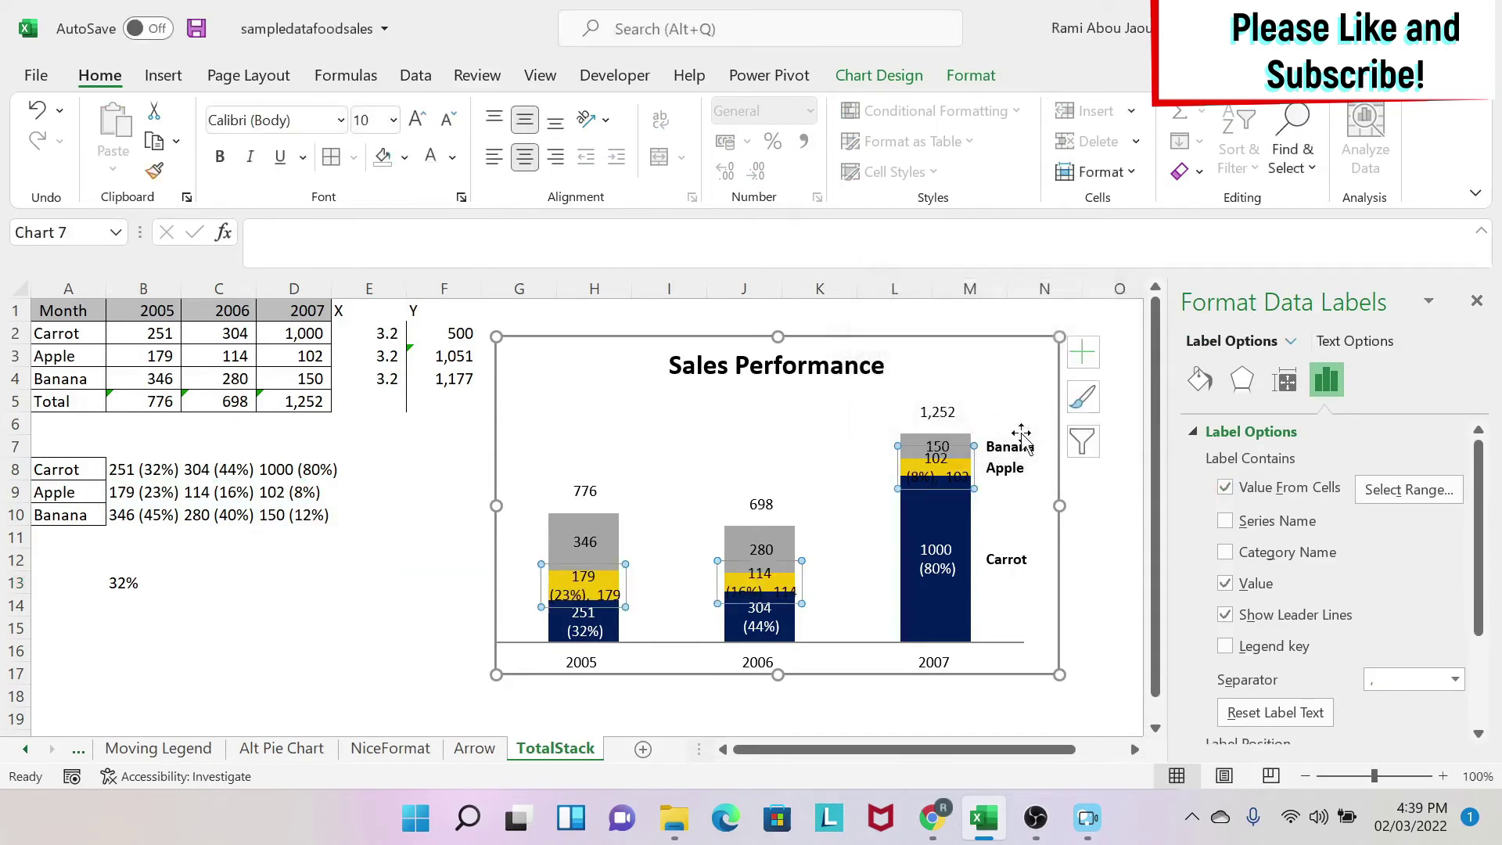
pyautogui.click(1225, 582)
# Step: Set the Banana data labels to Value From Cells B10:D10 and turn off Value
pyautogui.click(585, 541)
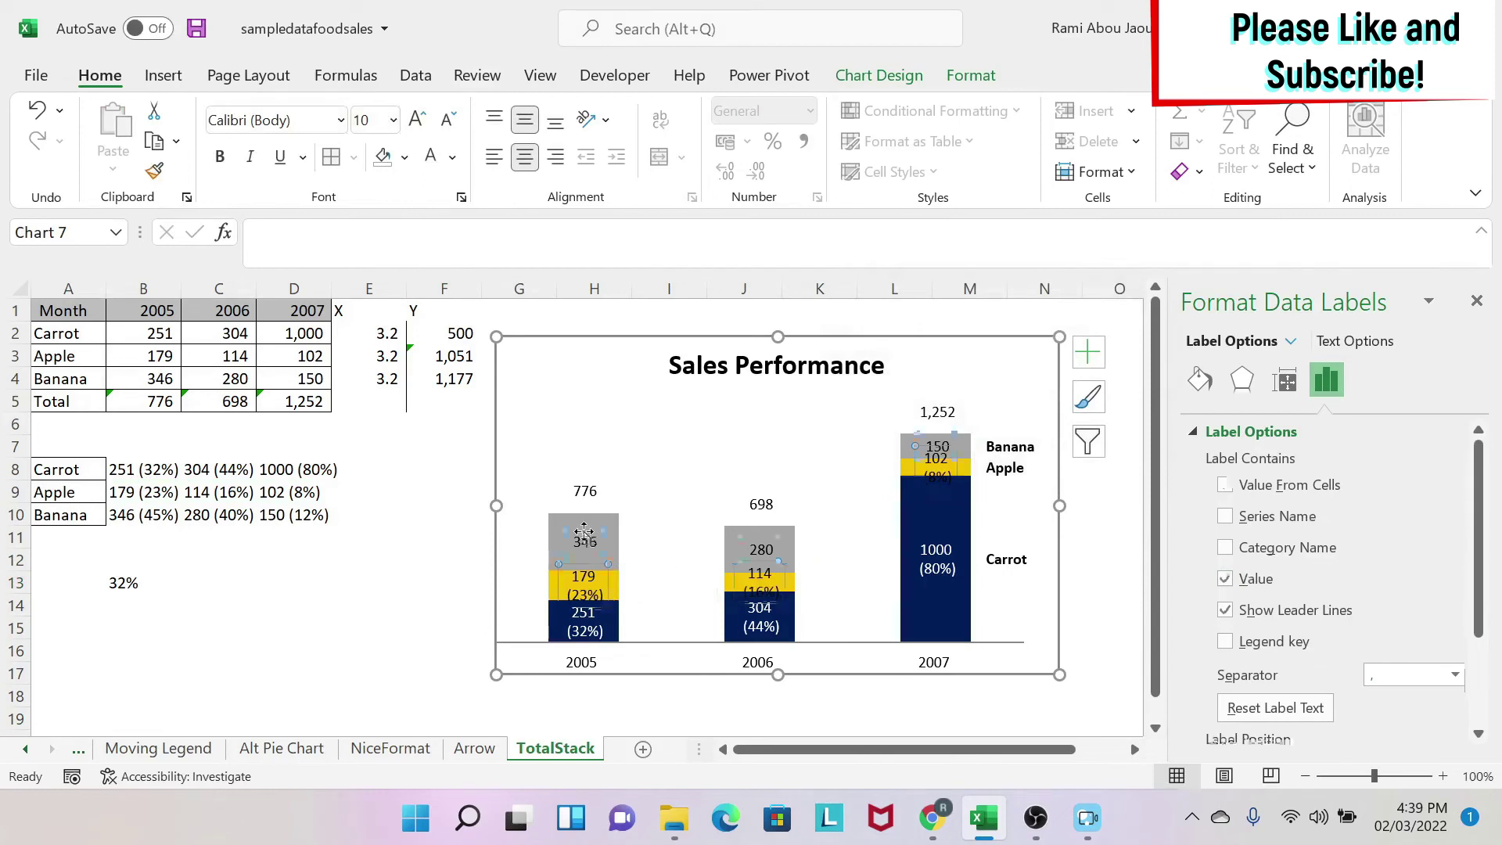
pyautogui.click(1252, 487)
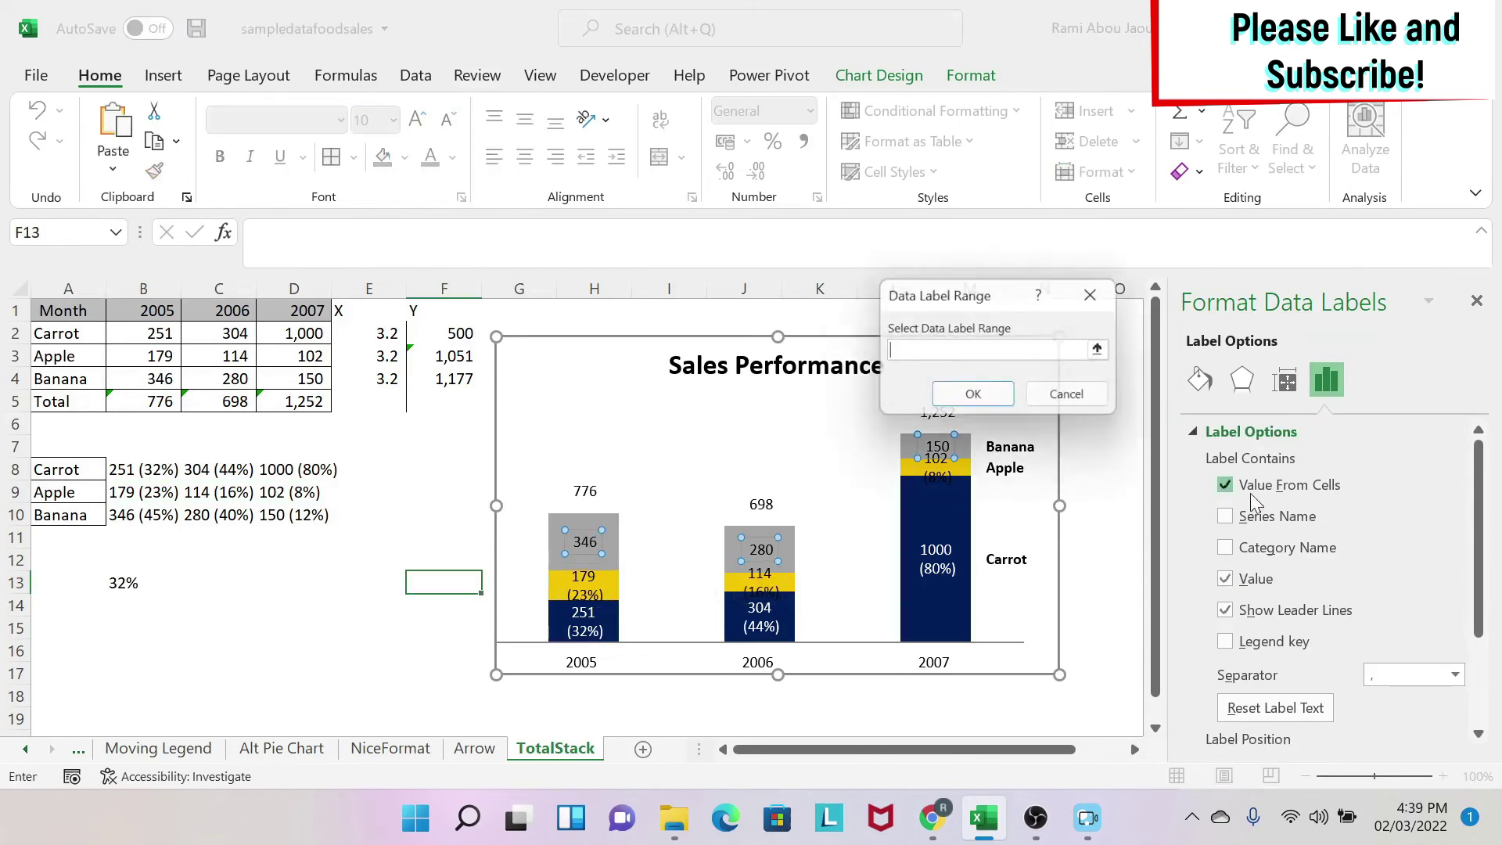
pyautogui.click(1106, 352)
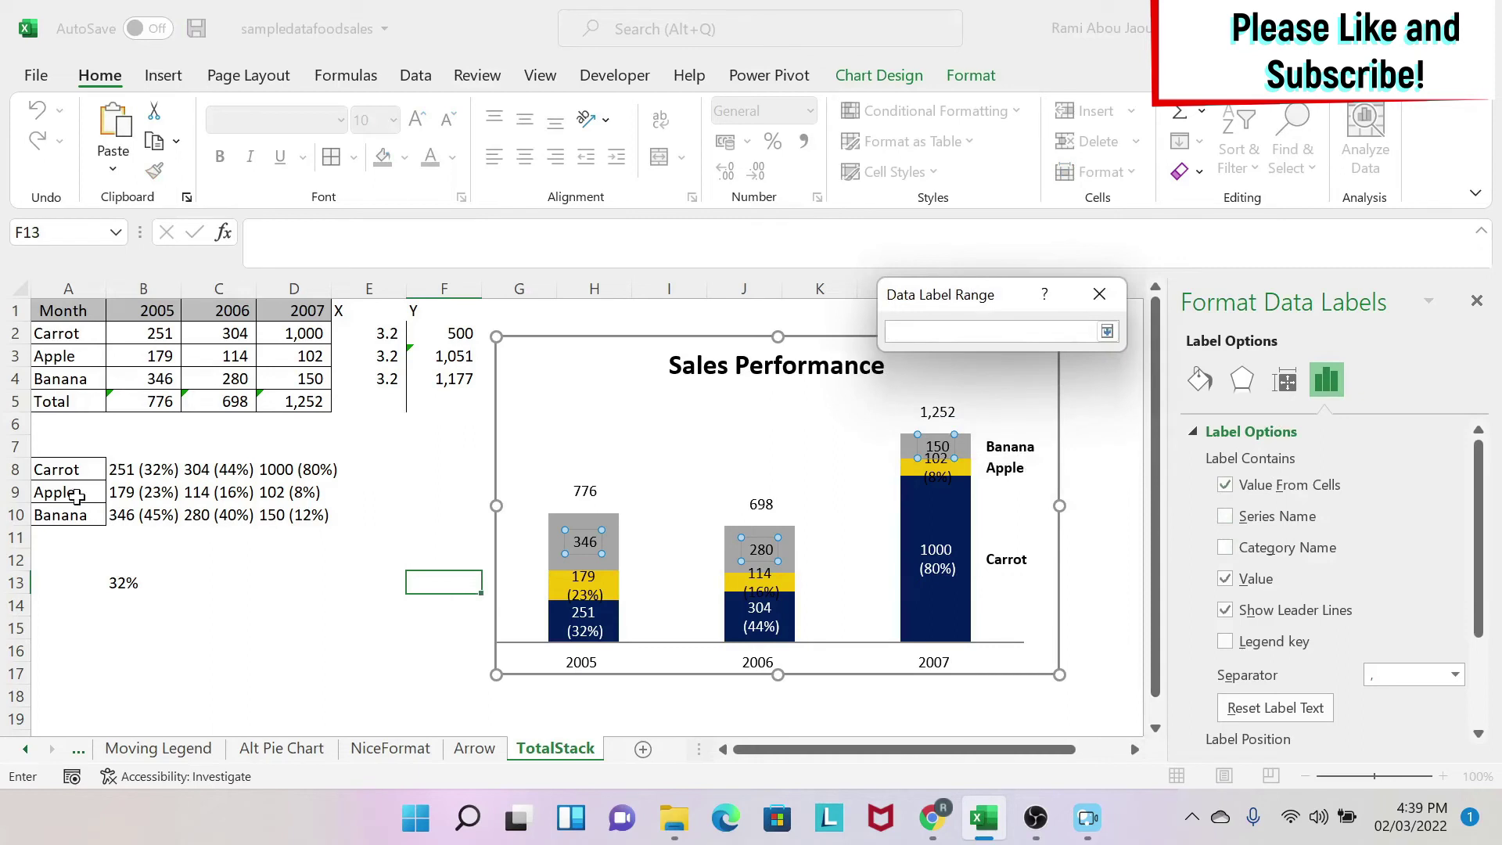
pyautogui.moveTo(122, 514); pyautogui.dragTo(302, 515)
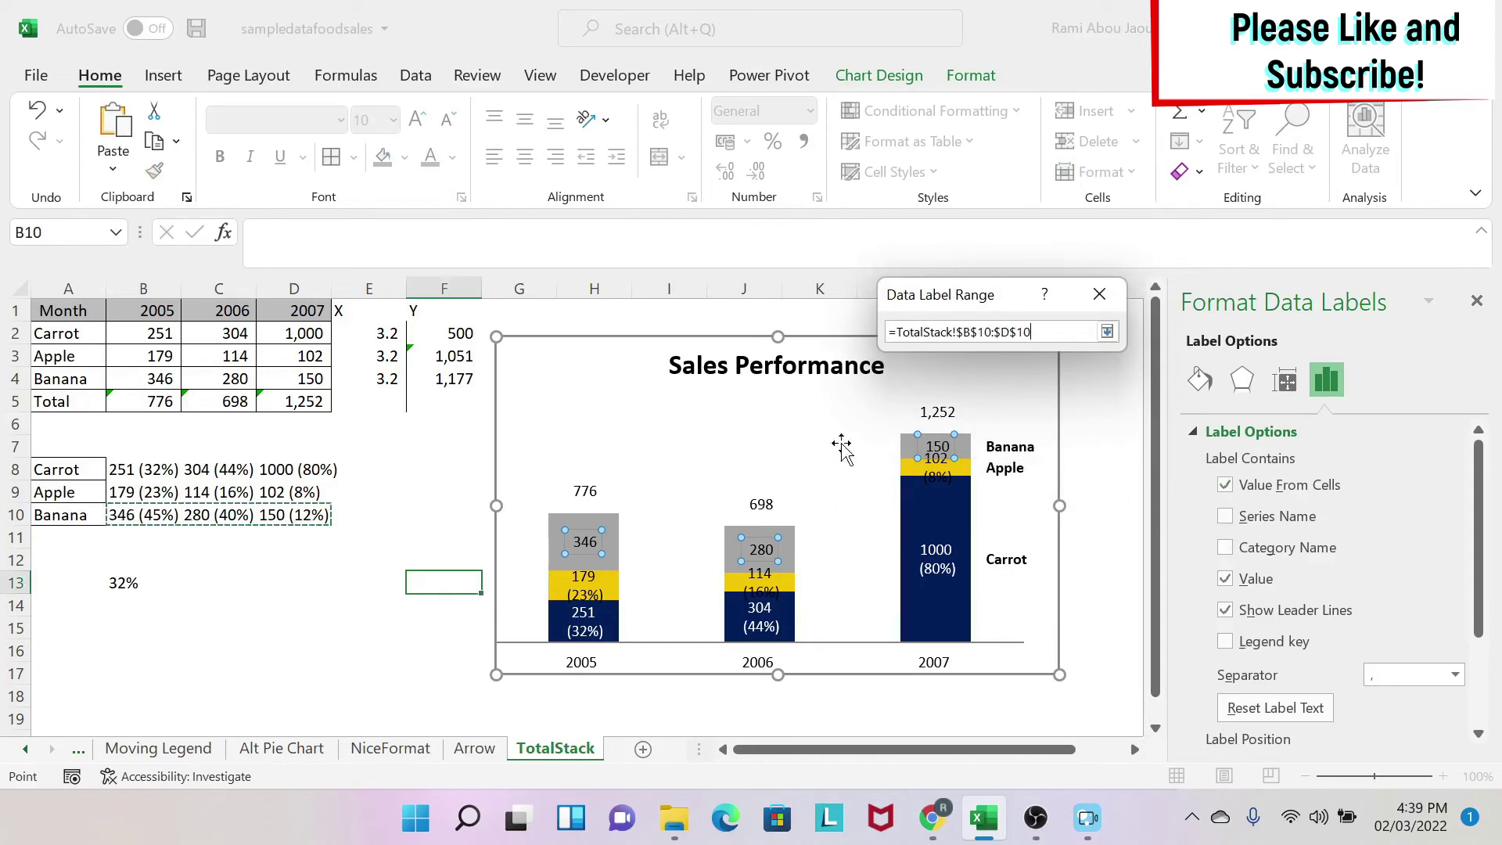
pyautogui.click(1107, 331)
pyautogui.click(975, 398)
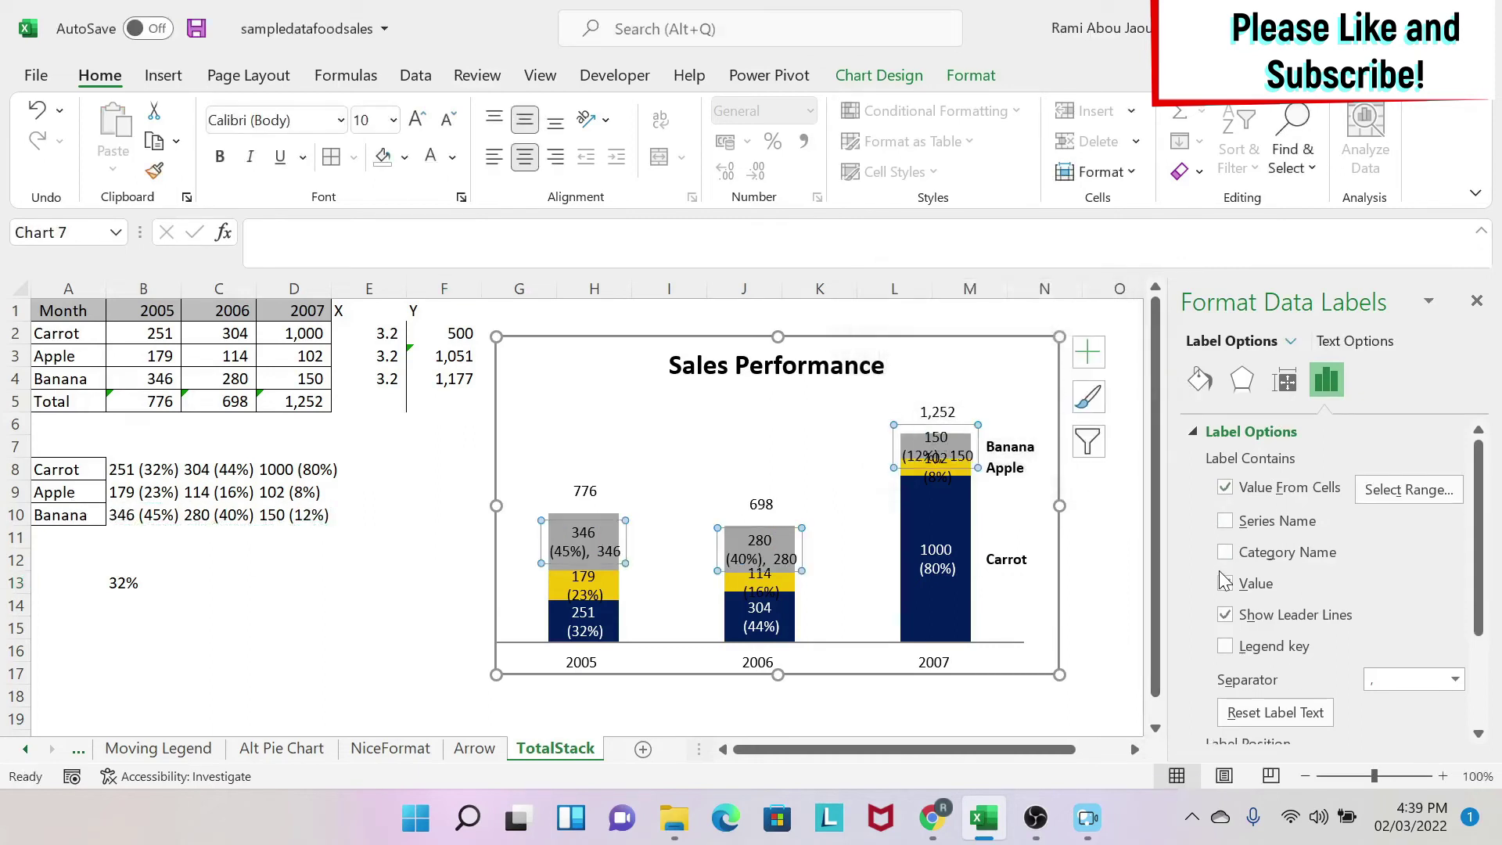
pyautogui.click(1226, 583)
pyautogui.click(374, 580)
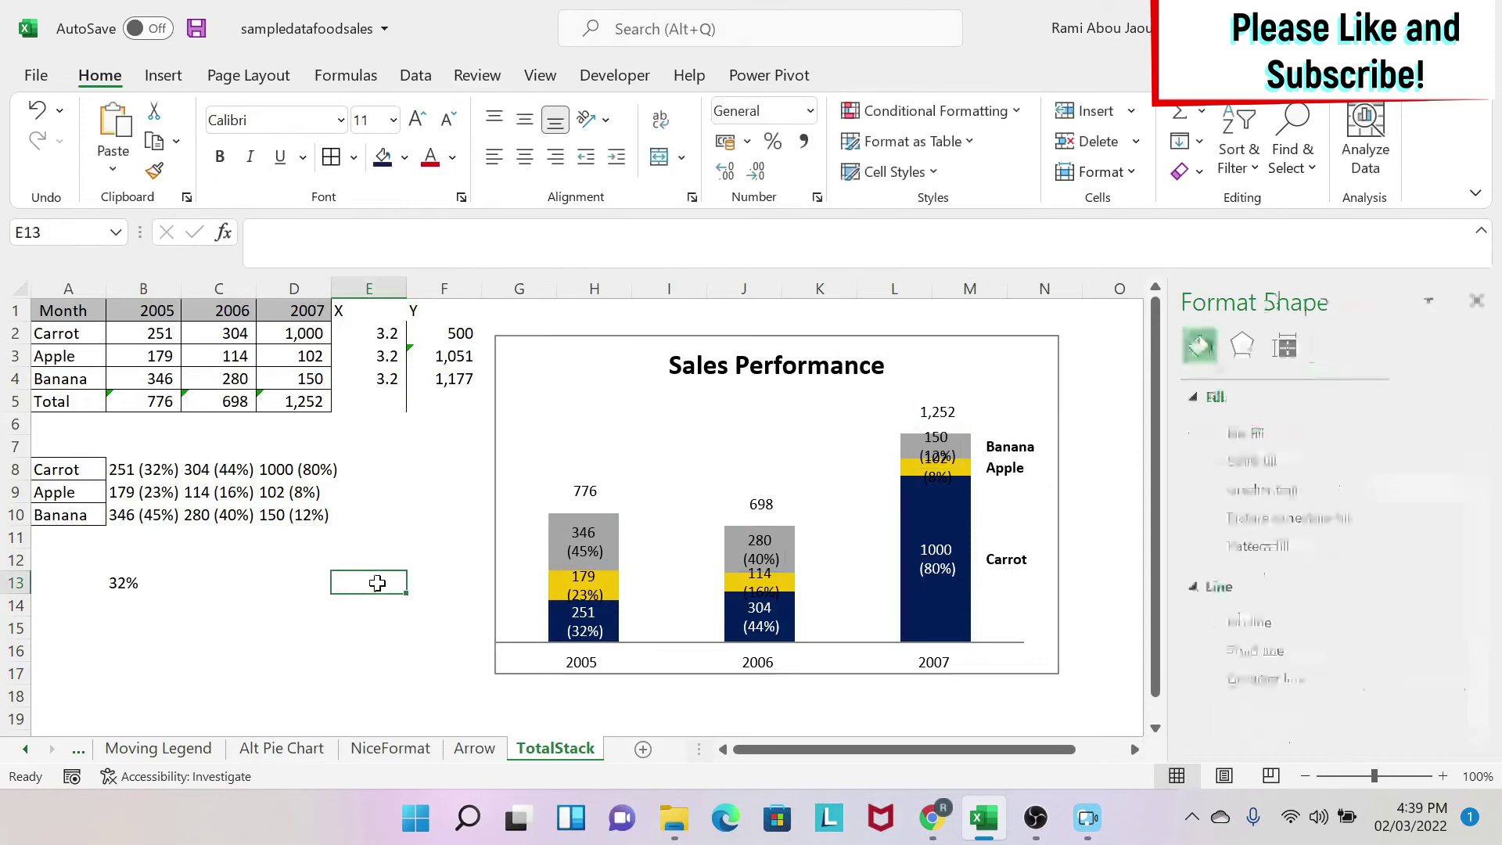
# Step: Reduce the Banana, Apple and Carrot label fonts to 7 pt with Decrease Font Size
pyautogui.click(580, 545)
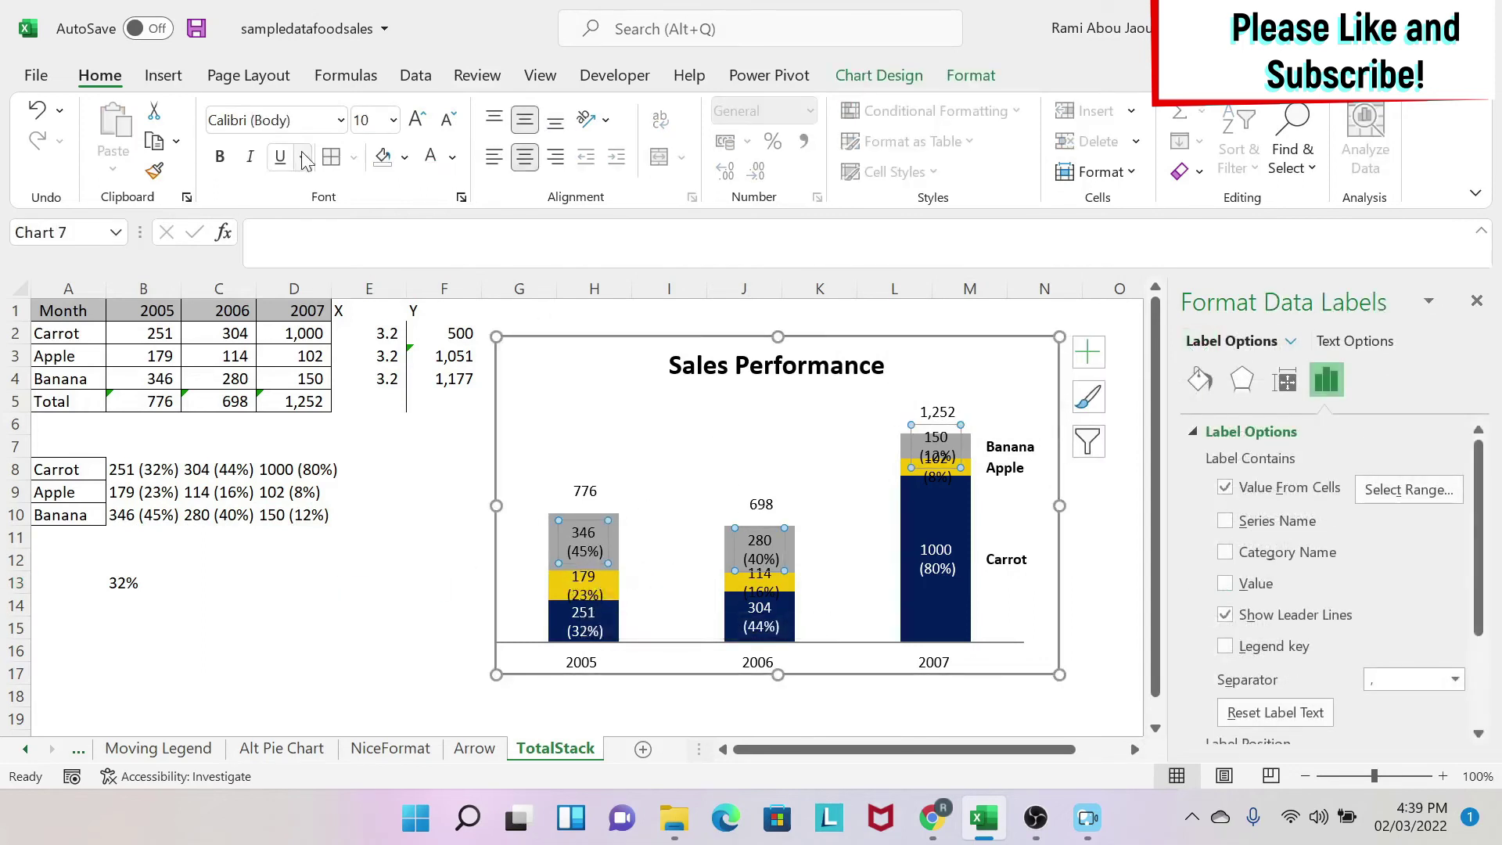
pyautogui.click(448, 120)
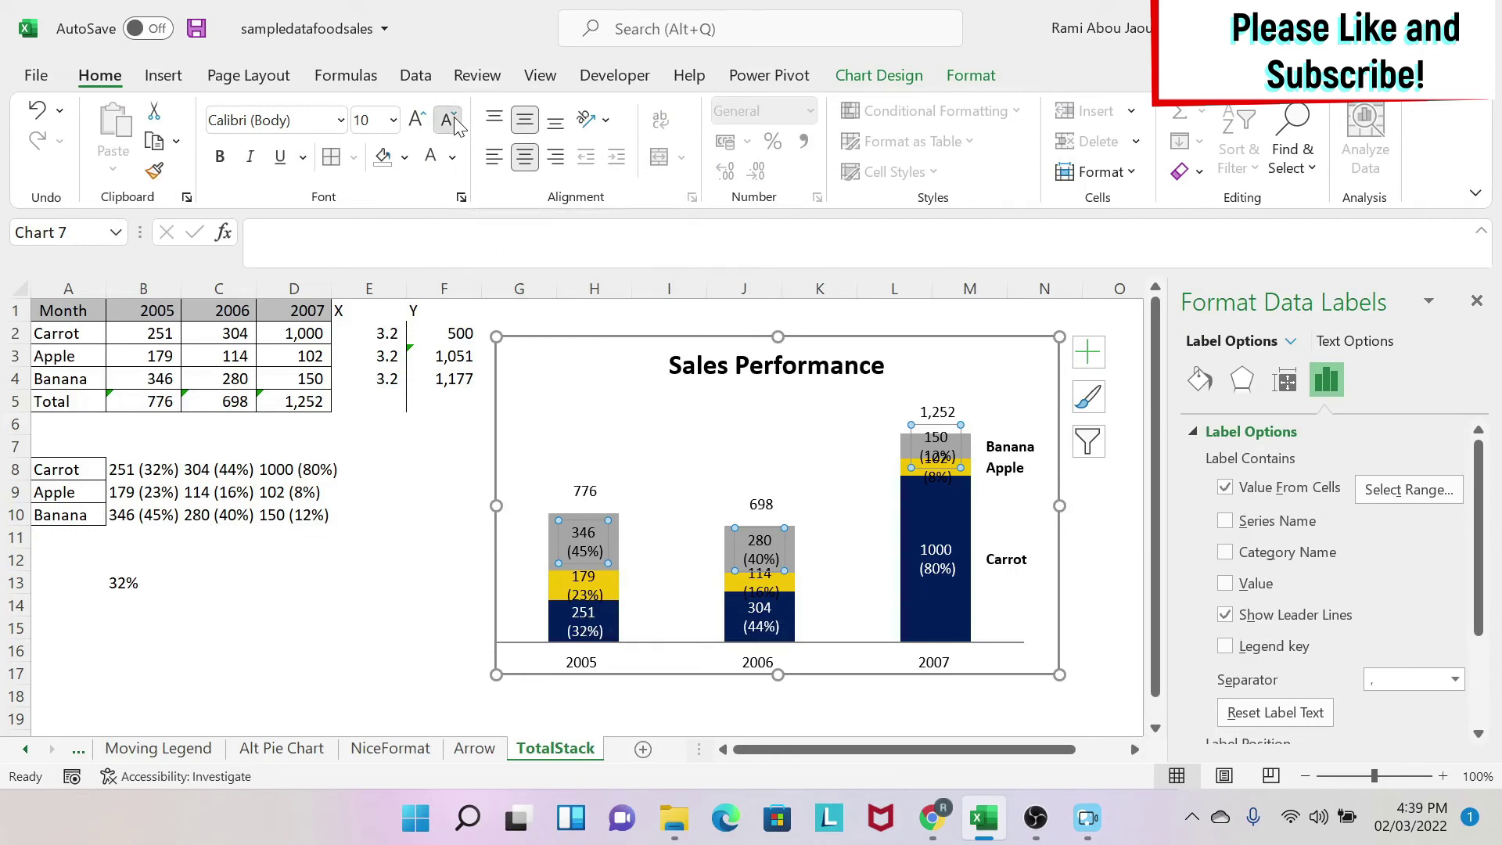
pyautogui.click(448, 120)
pyautogui.click(447, 120)
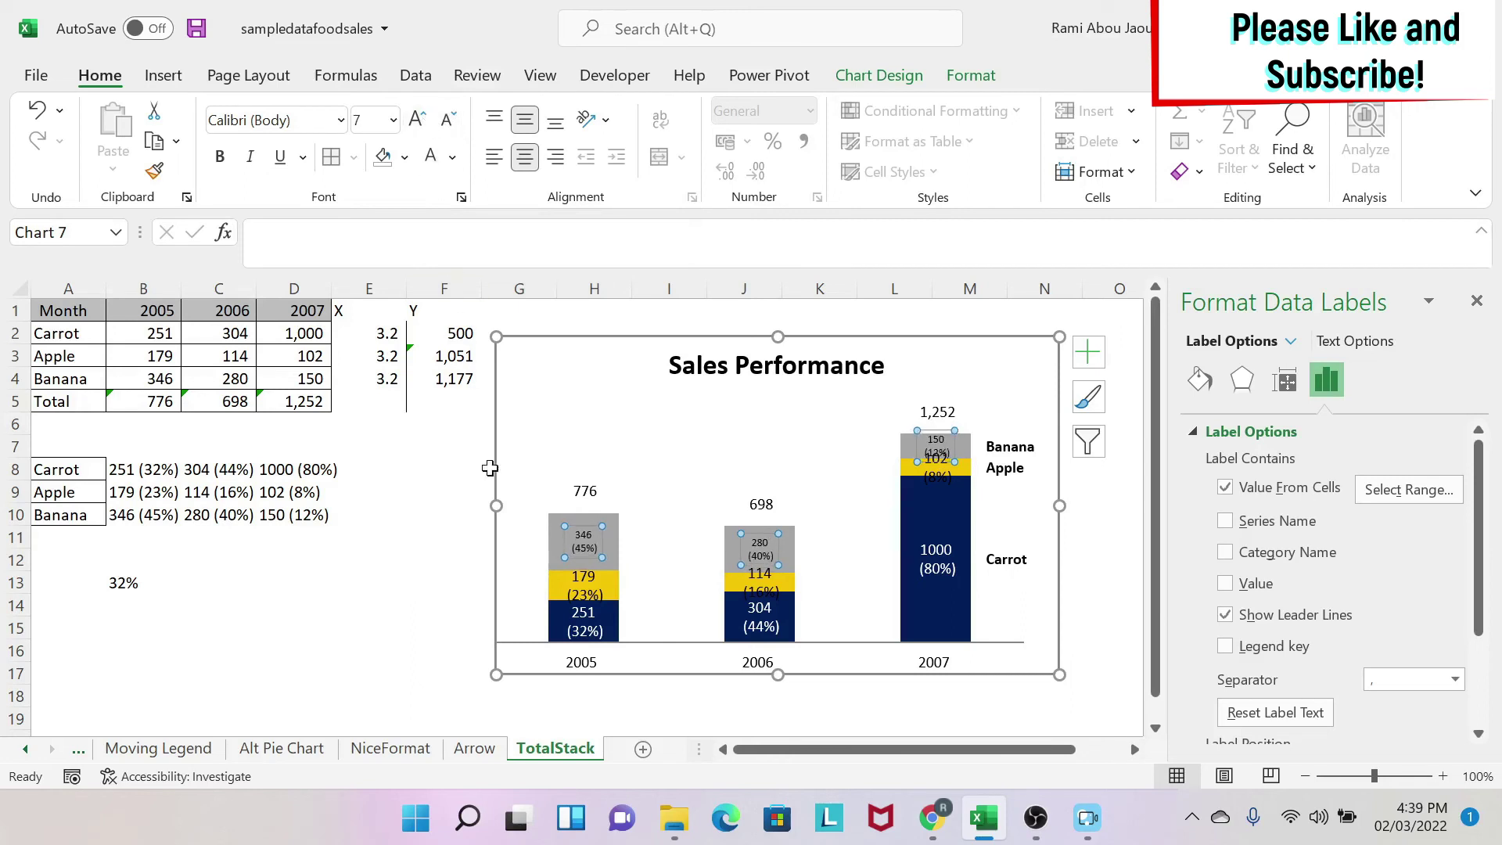
pyautogui.click(565, 590)
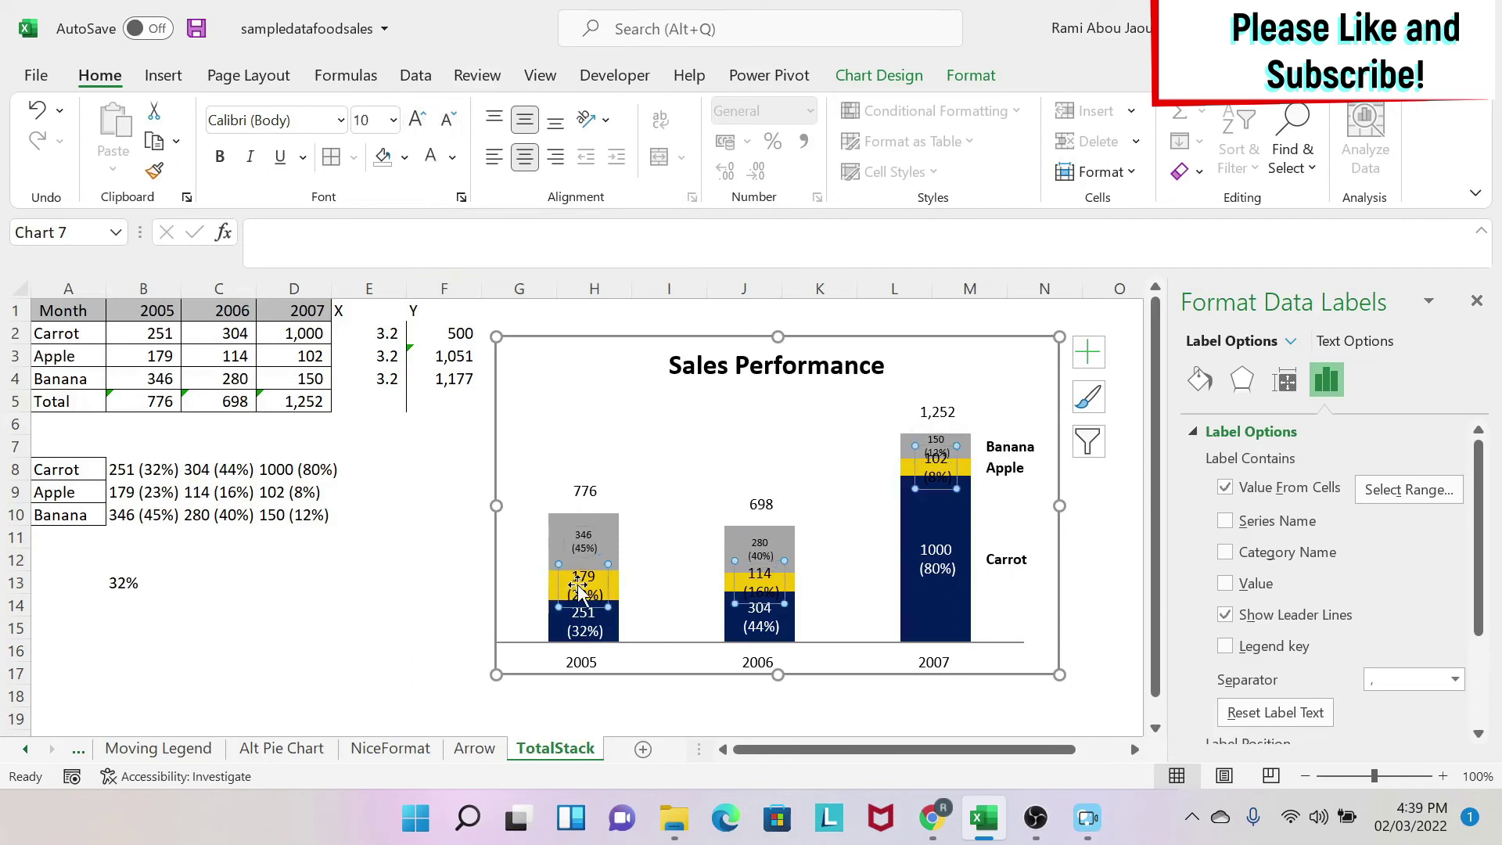
pyautogui.click(448, 119)
pyautogui.click(447, 119)
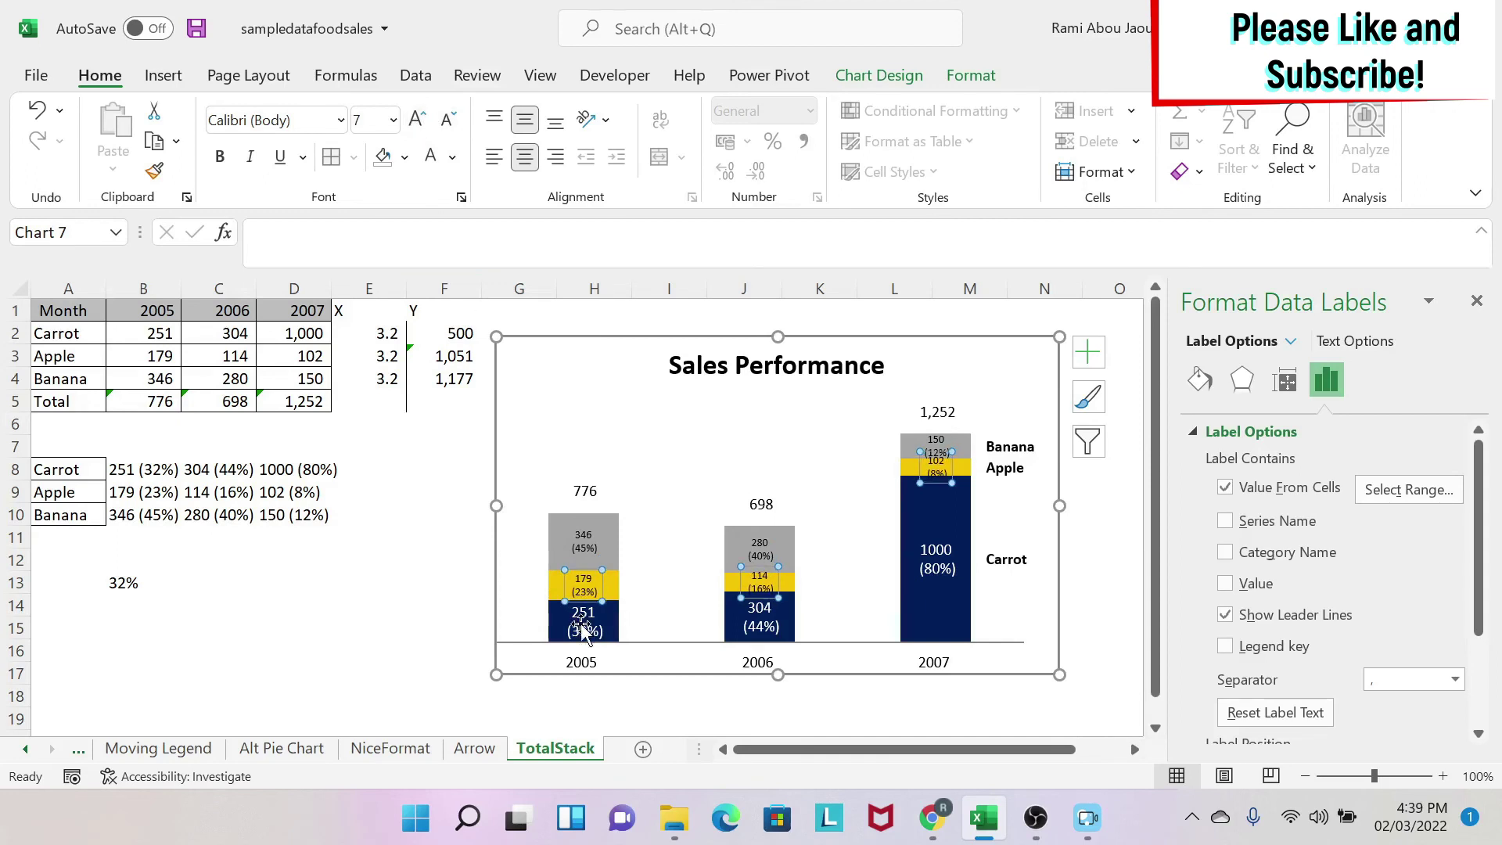
pyautogui.click(583, 626)
pyautogui.click(447, 120)
pyautogui.click(447, 119)
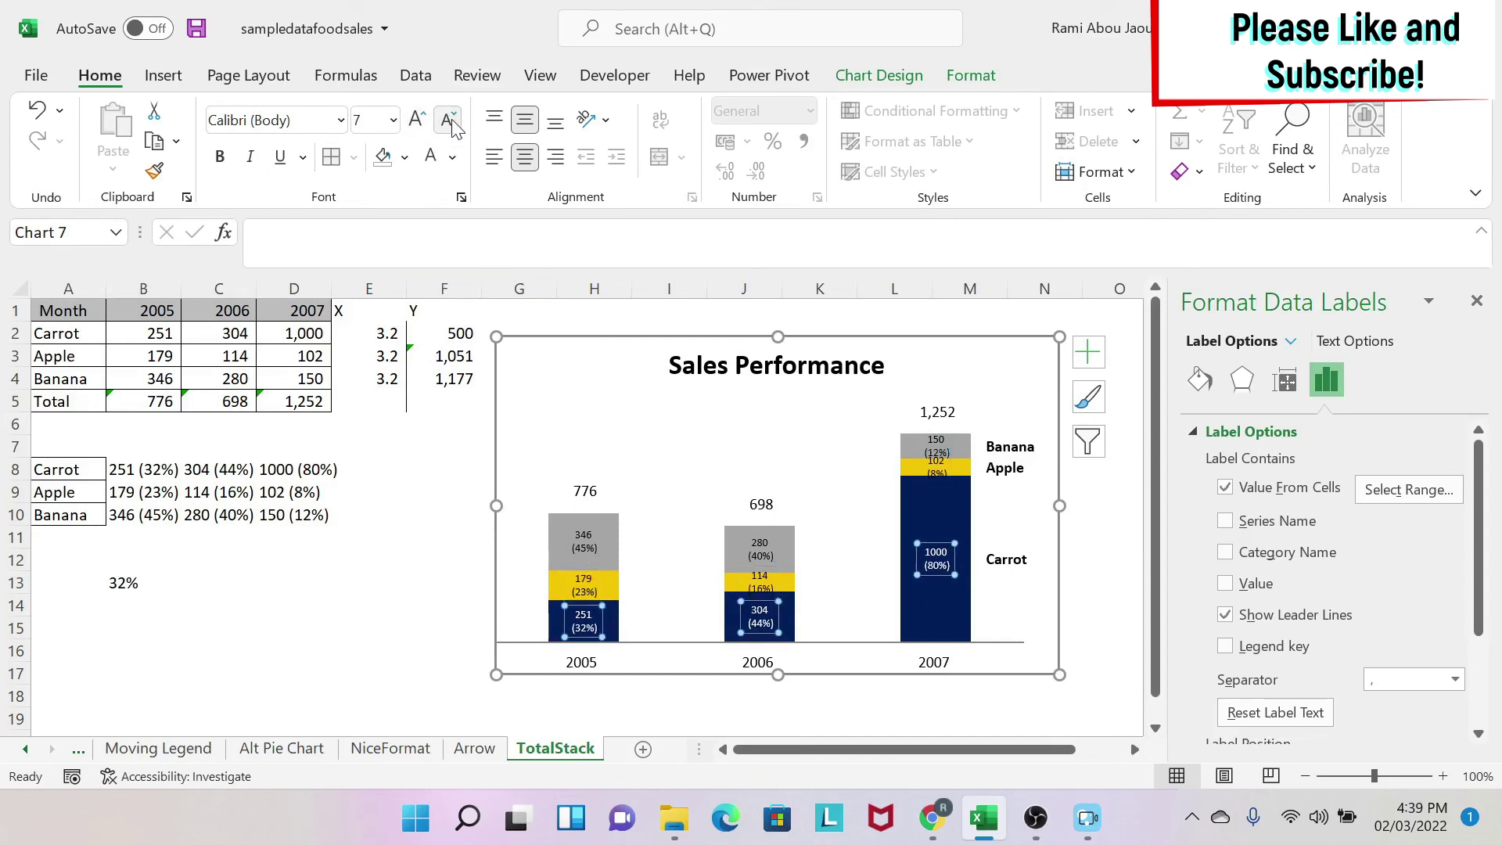
pyautogui.click(335, 635)
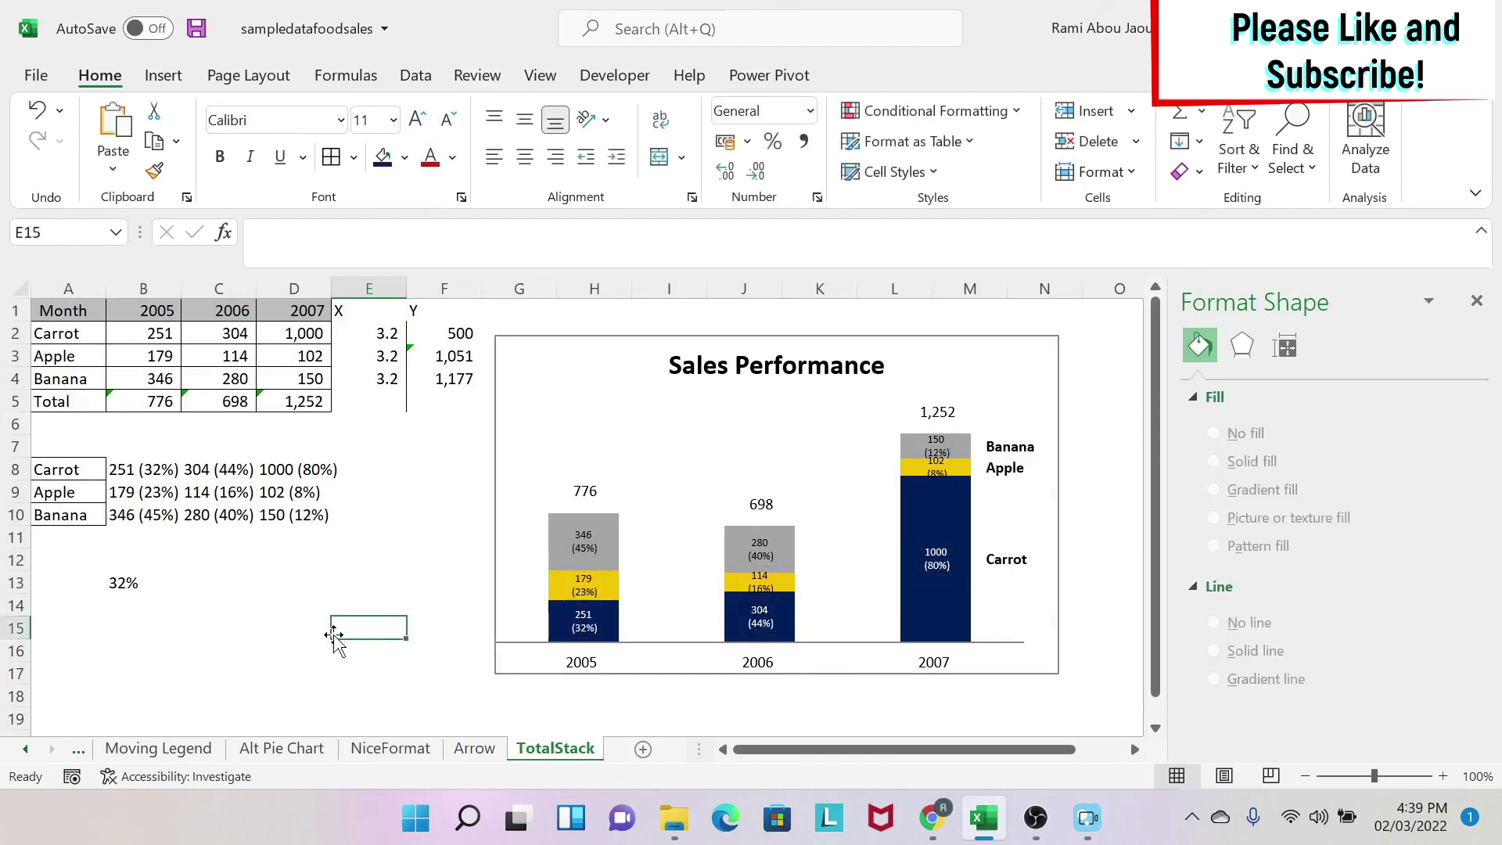